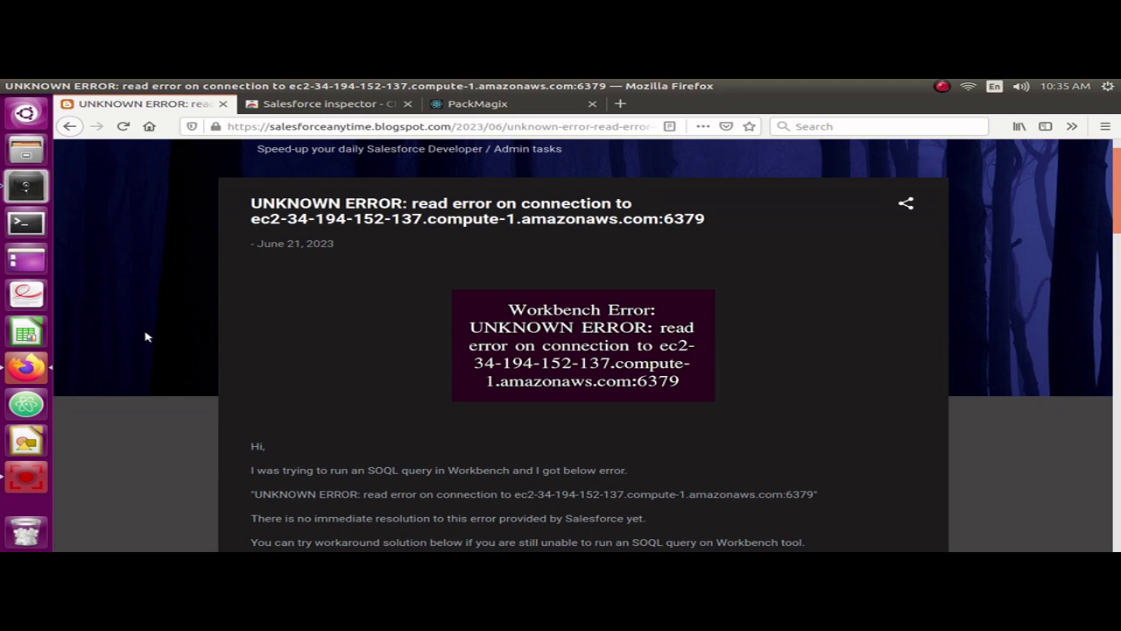
- Highlight the 'UNKNOWN ERROR: read error on connection' title in the Workbench blog post
{"action": "triple_click", "coordinate": [254, 204]}
{"action": "left_click", "coordinate": [459, 218]}
{"action": "left_click_drag", "start_coordinate": [524, 219], "coordinate": [716, 219]}
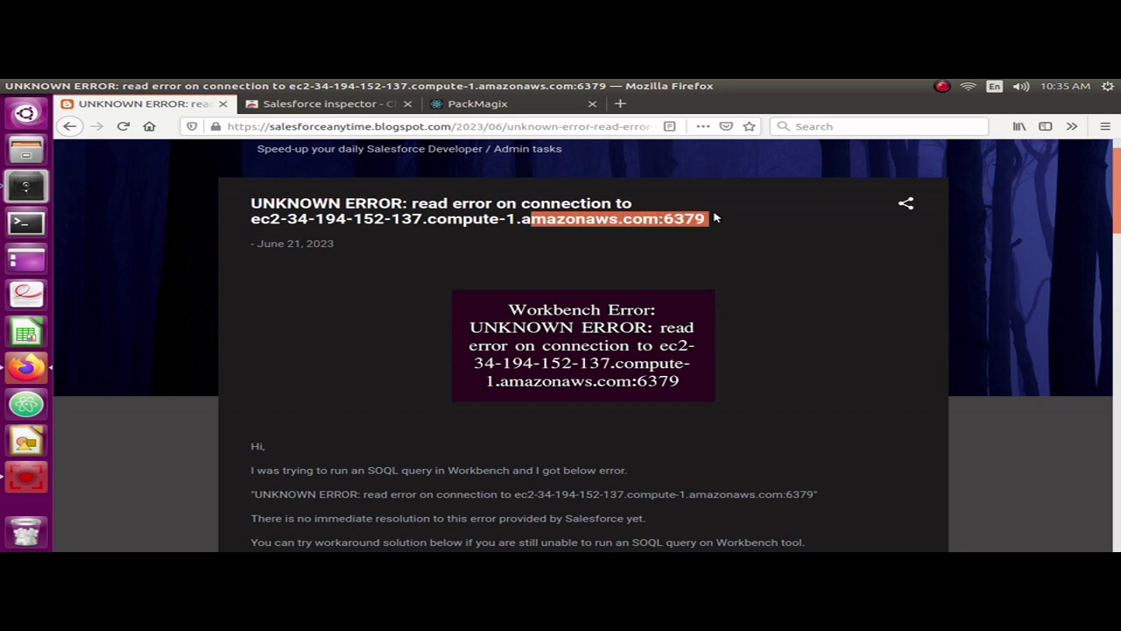
{"action": "left_click", "coordinate": [463, 221]}
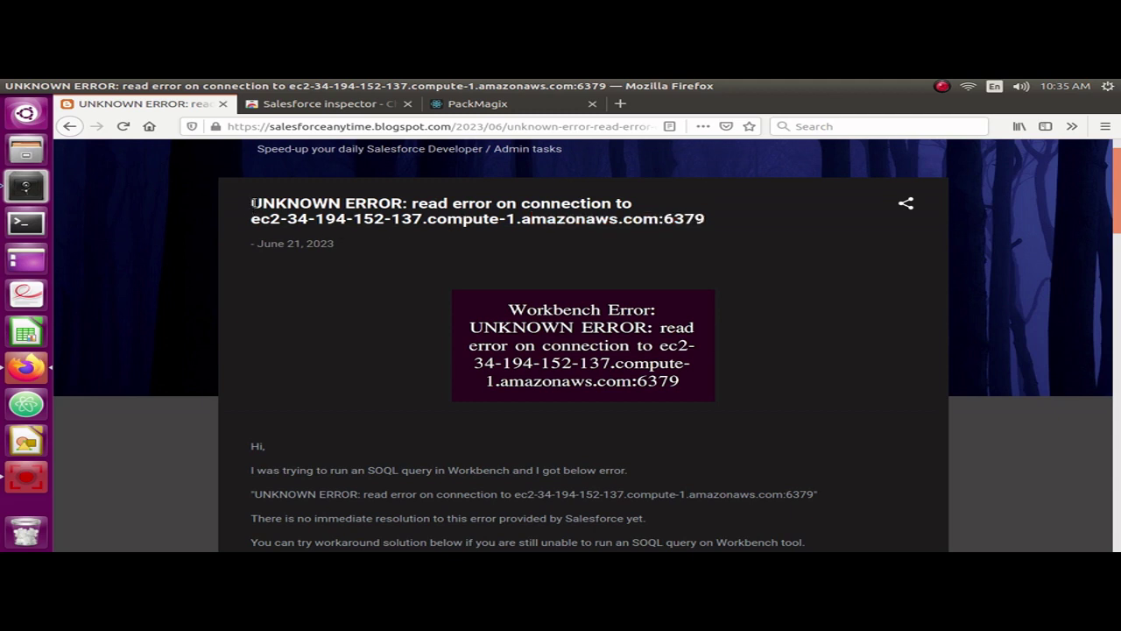
{"action": "left_click_drag", "start_coordinate": [253, 202], "coordinate": [717, 219]}
{"action": "left_click", "coordinate": [715, 219]}
- Review the Salesforce inspector Chrome Web Store listing, then switch to the PackMagix login page
{"action": "left_click", "coordinate": [337, 115]}
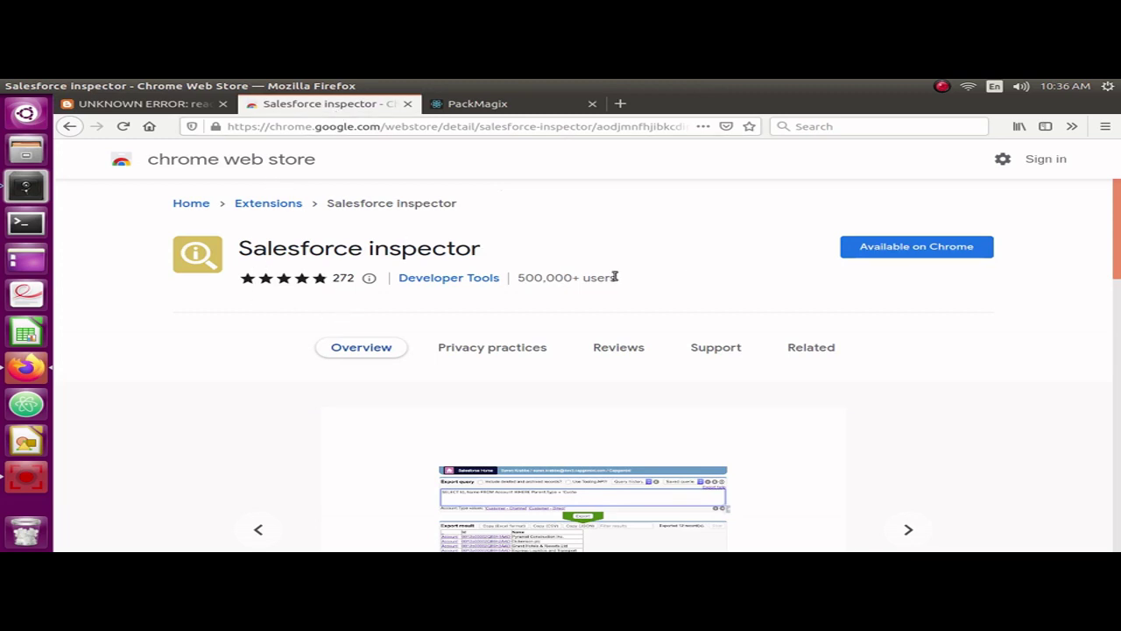
{"action": "scroll", "coordinate": [634, 363], "scroll_direction": "down", "scroll_amount": 1}
{"action": "scroll", "coordinate": [636, 362], "scroll_direction": "down", "scroll_amount": 1}
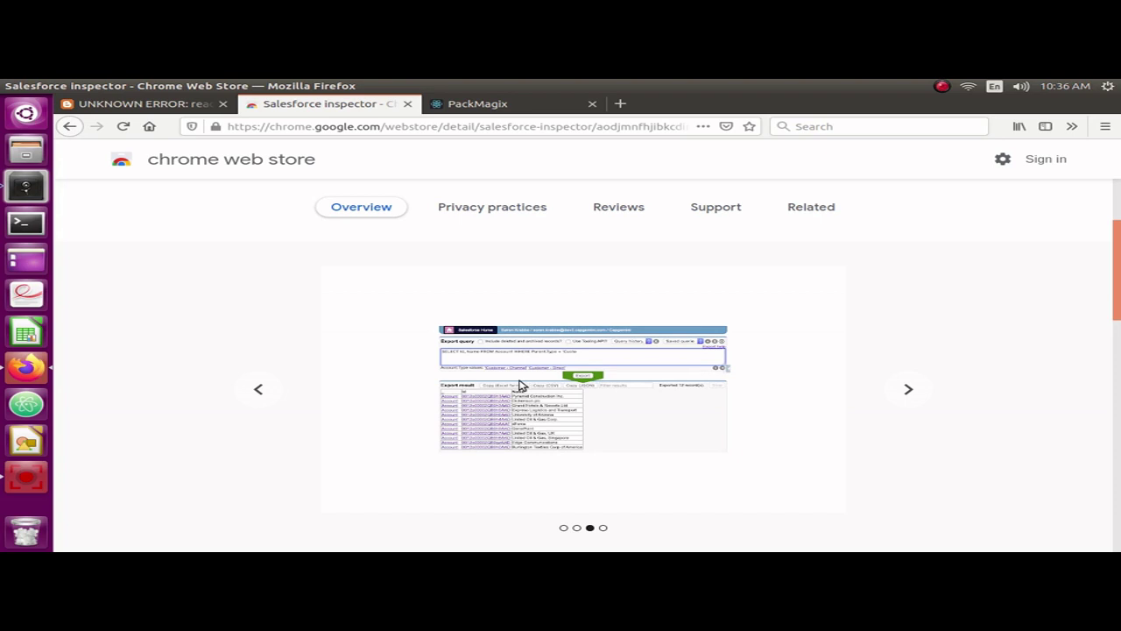
{"action": "scroll", "coordinate": [518, 386], "scroll_direction": "up", "scroll_amount": 2}
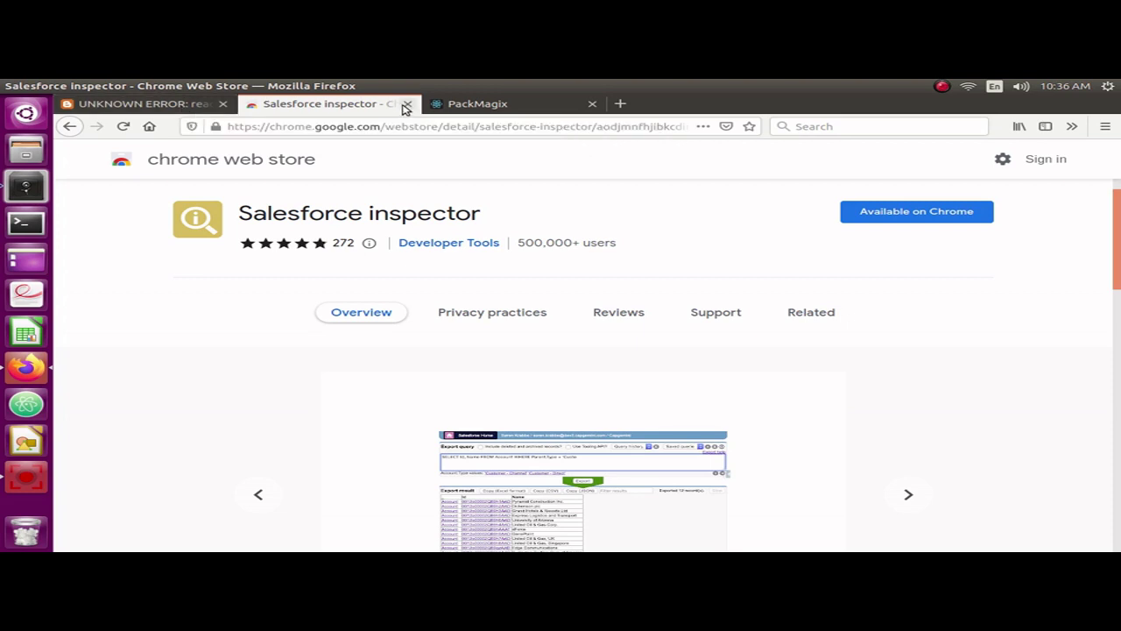
{"action": "left_click", "coordinate": [533, 107]}
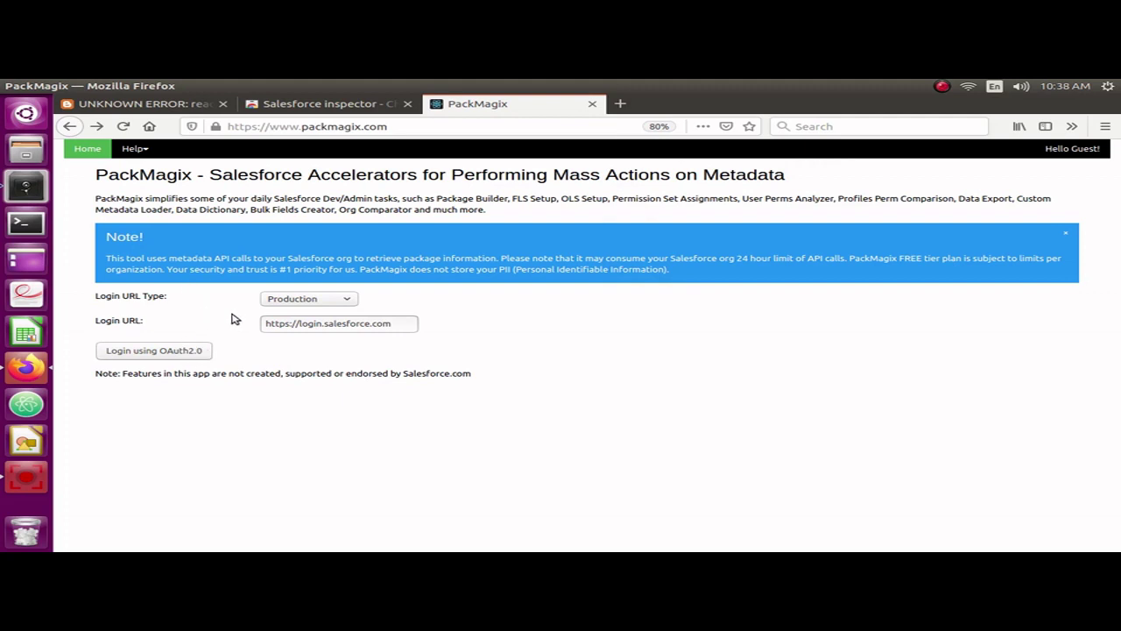
- Keep Production as the login URL type
{"action": "left_click", "coordinate": [345, 300]}
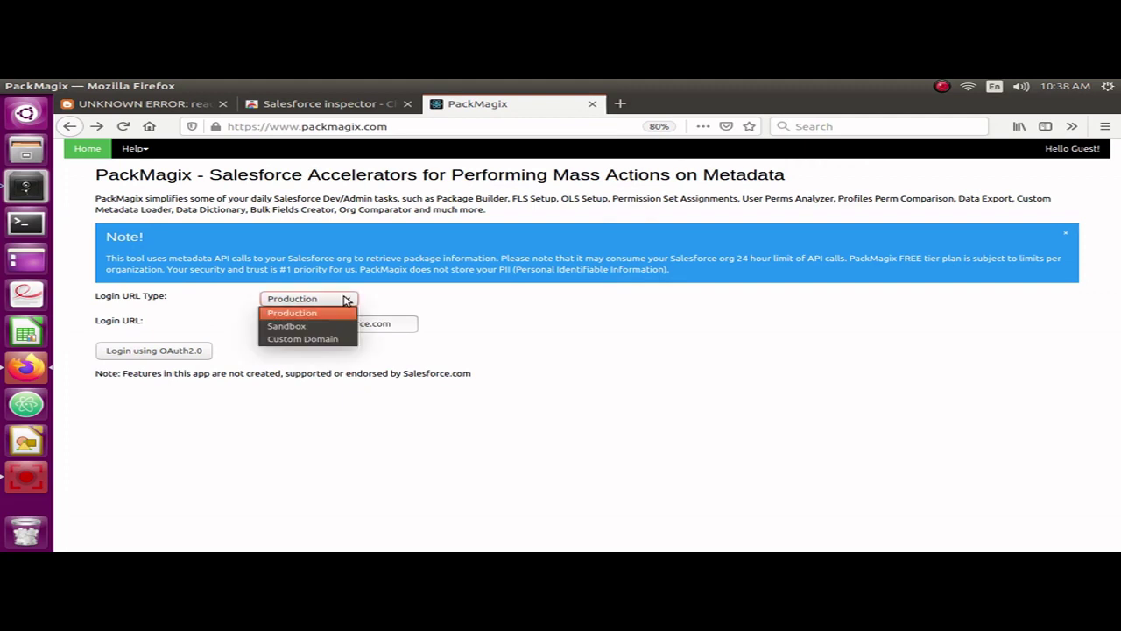
{"action": "left_click", "coordinate": [234, 312]}
{"action": "left_click", "coordinate": [299, 298]}
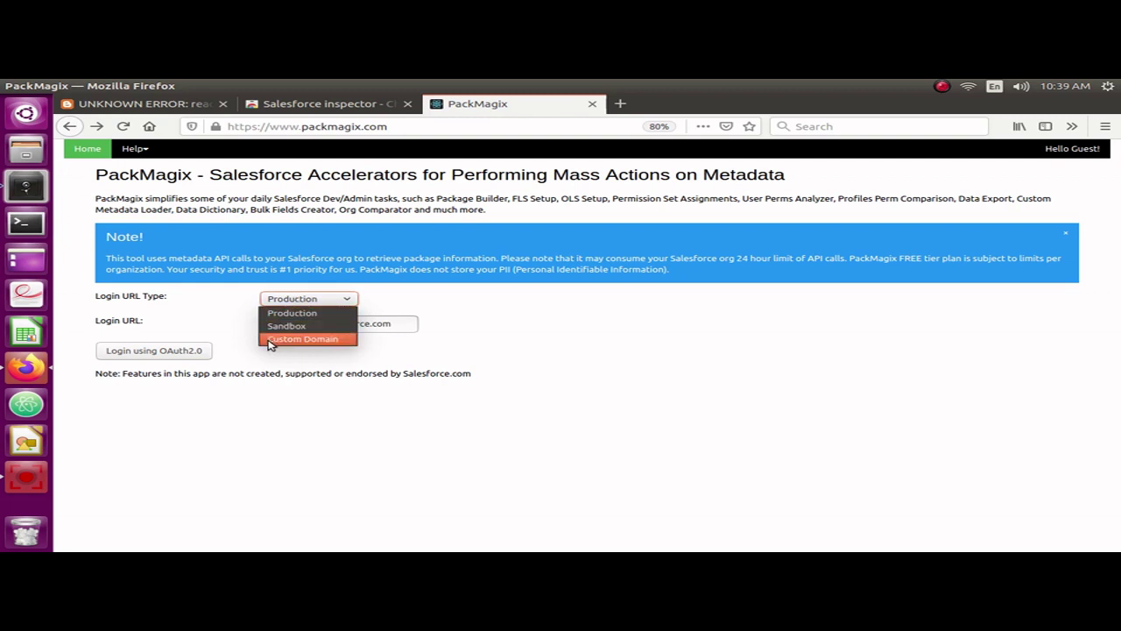
{"action": "left_click", "coordinate": [233, 315]}
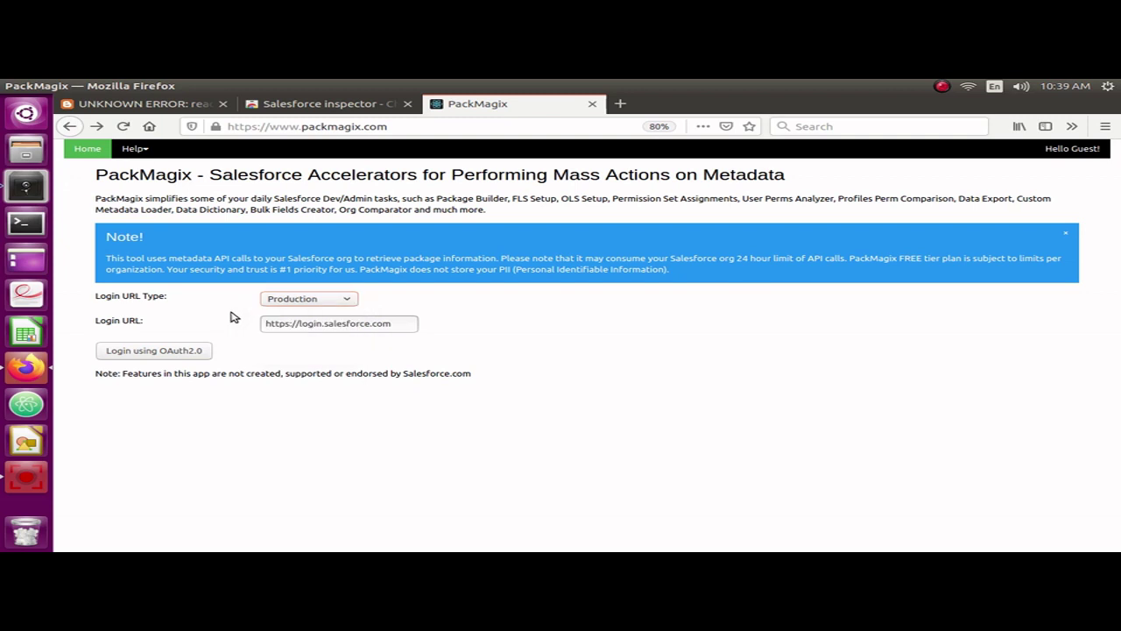
- Log in via OAuth2.0 with the saved Salesforce credentials and allow PackMagix access
{"action": "left_click", "coordinate": [187, 350]}
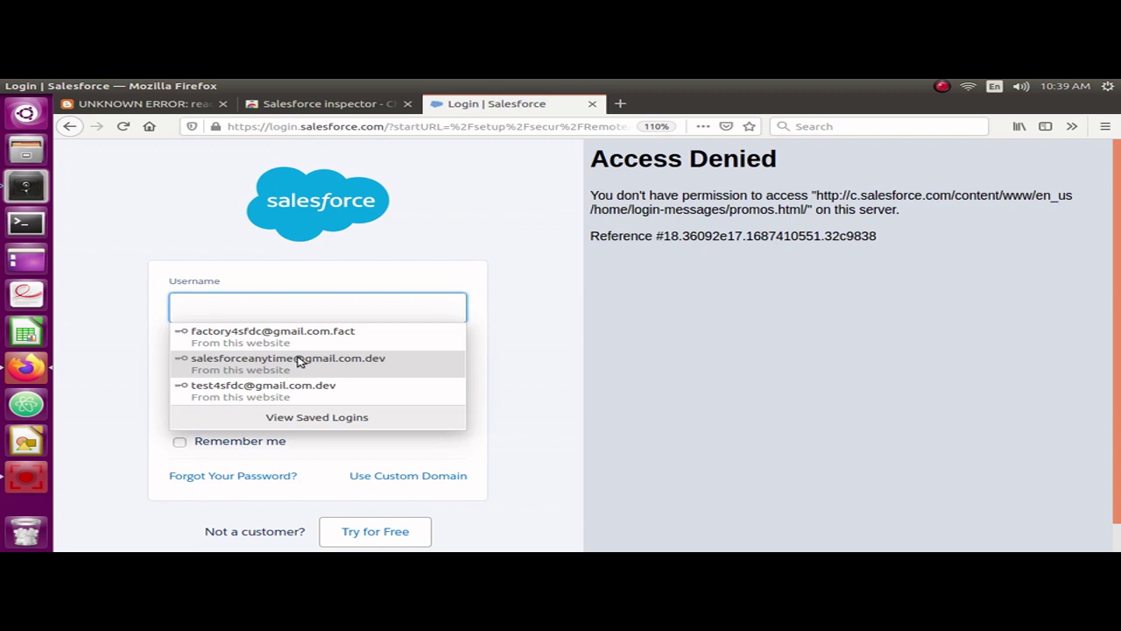
{"action": "left_click", "coordinate": [300, 362]}
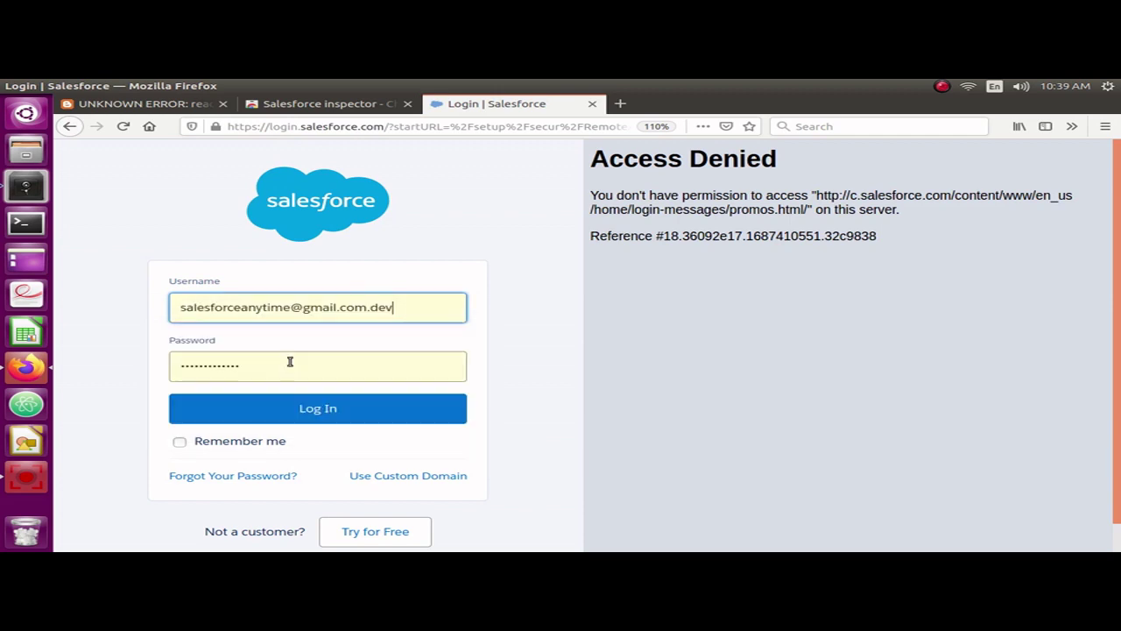
{"action": "left_click", "coordinate": [329, 420]}
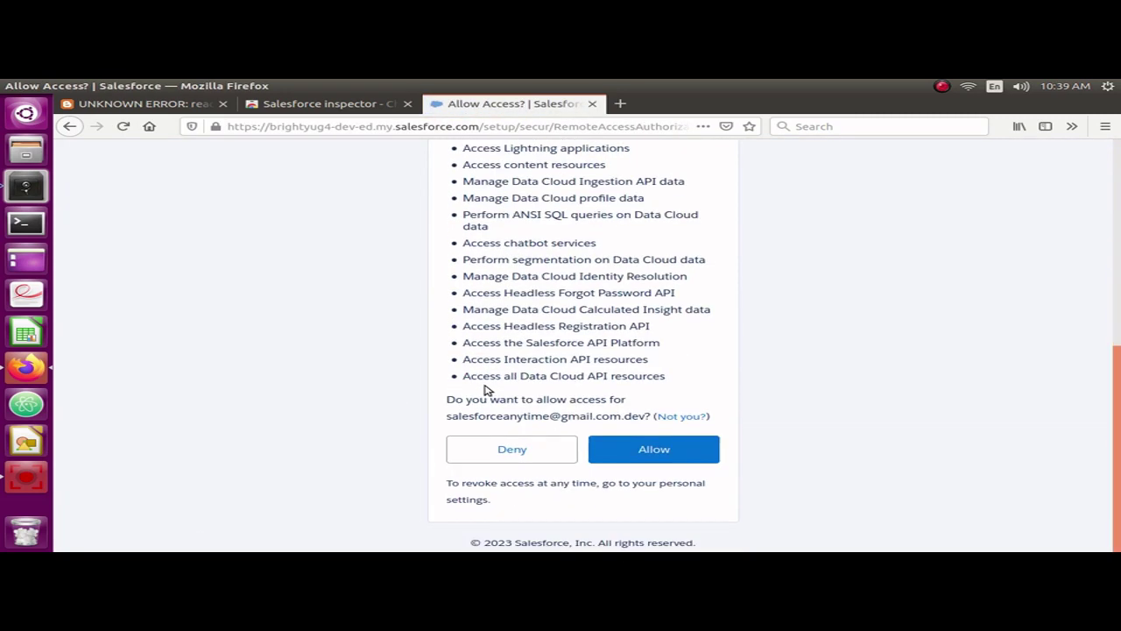
{"action": "left_click", "coordinate": [670, 451]}
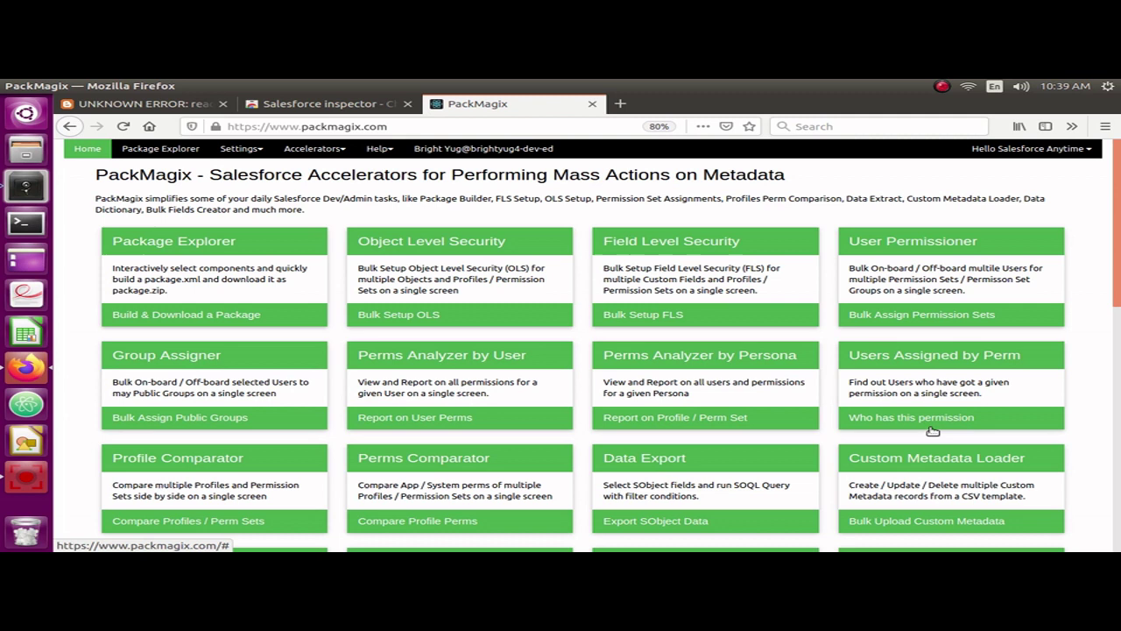
- Start an Export SObject Data job with Account as the object
{"action": "scroll", "coordinate": [911, 439], "scroll_direction": "down", "scroll_amount": 1}
{"action": "left_click", "coordinate": [659, 447]}
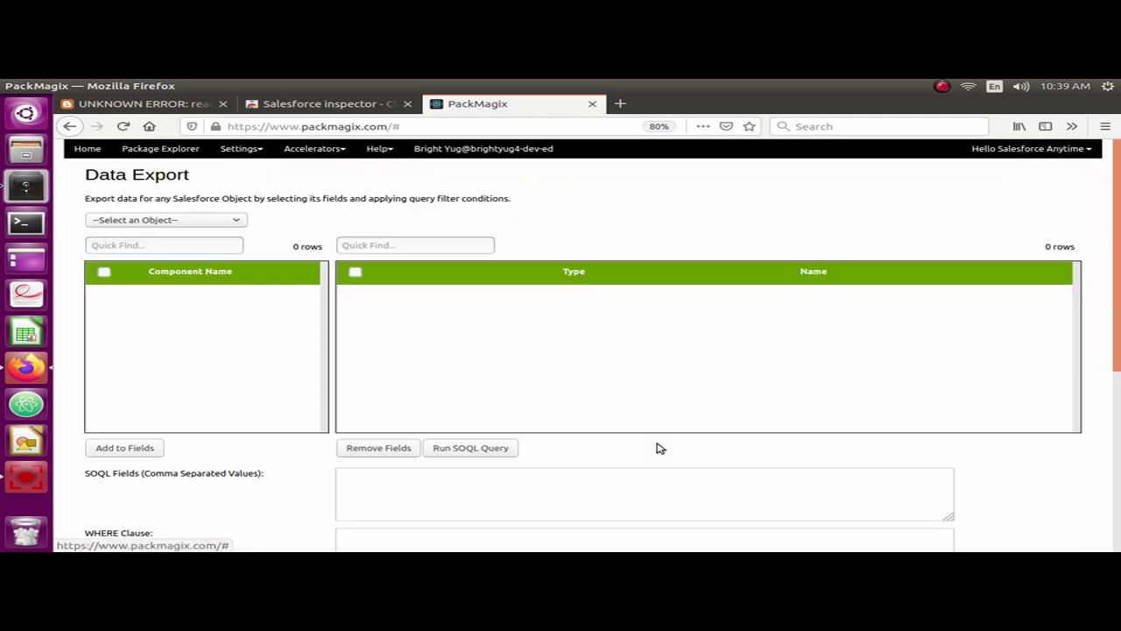
{"action": "left_click", "coordinate": [206, 225]}
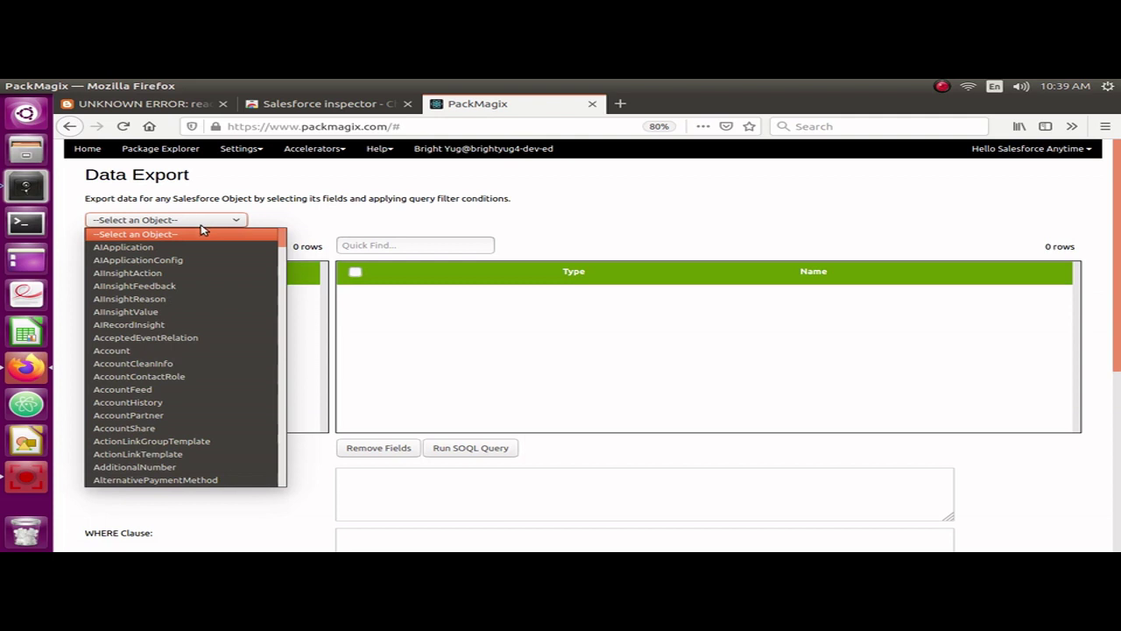
{"action": "left_click", "coordinate": [146, 351]}
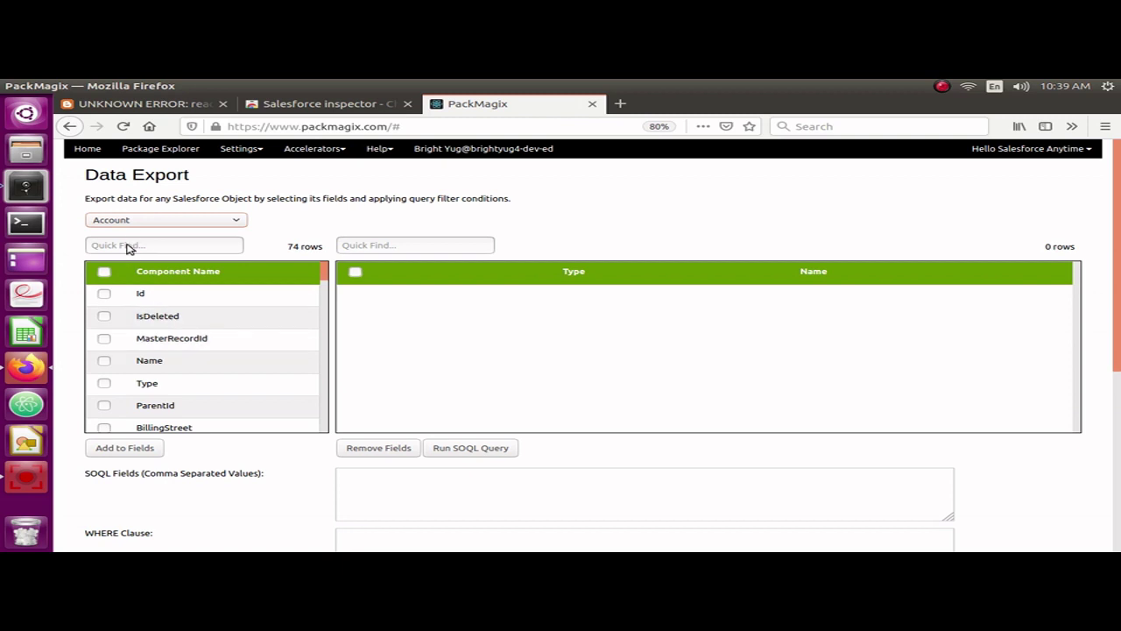
- Add the Name, Type and Id fields to the query
{"action": "left_click", "coordinate": [104, 360]}
{"action": "left_click", "coordinate": [104, 383]}
{"action": "left_click", "coordinate": [104, 295]}
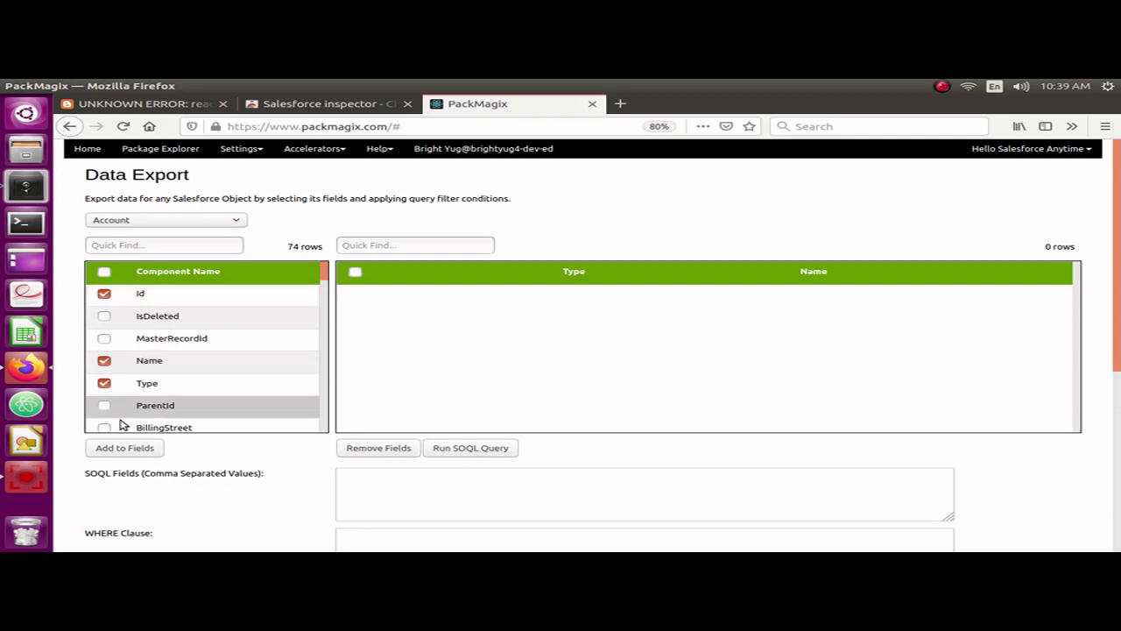
{"action": "left_click", "coordinate": [115, 449]}
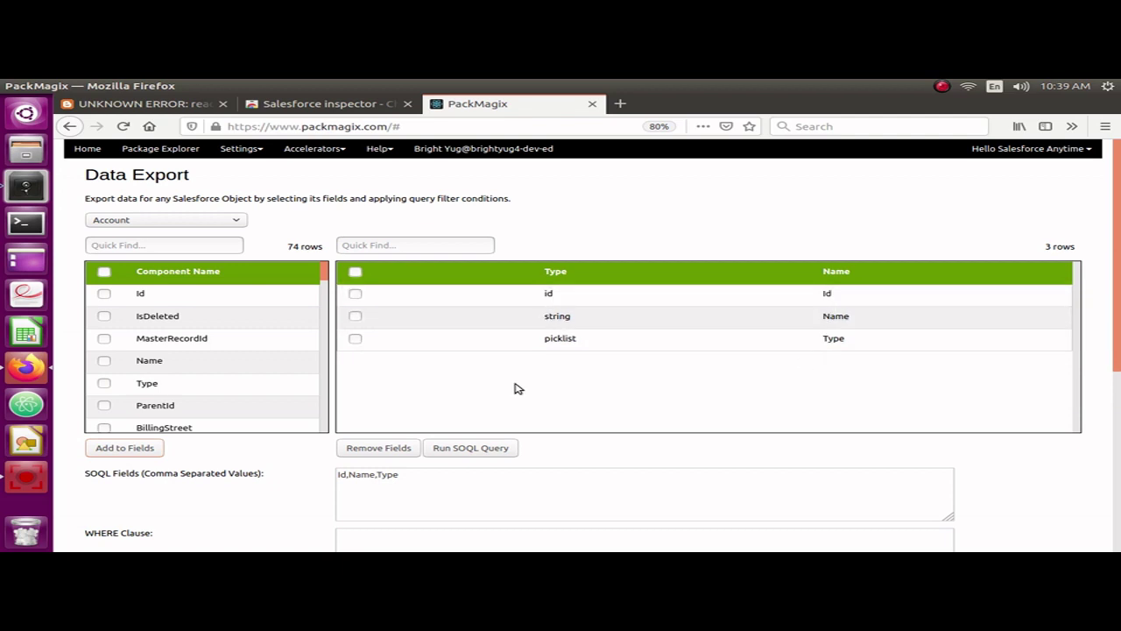
- Add the CreatedById field to the Account query's SOQL fields
{"action": "scroll", "coordinate": [514, 388], "scroll_direction": "down", "scroll_amount": 2}
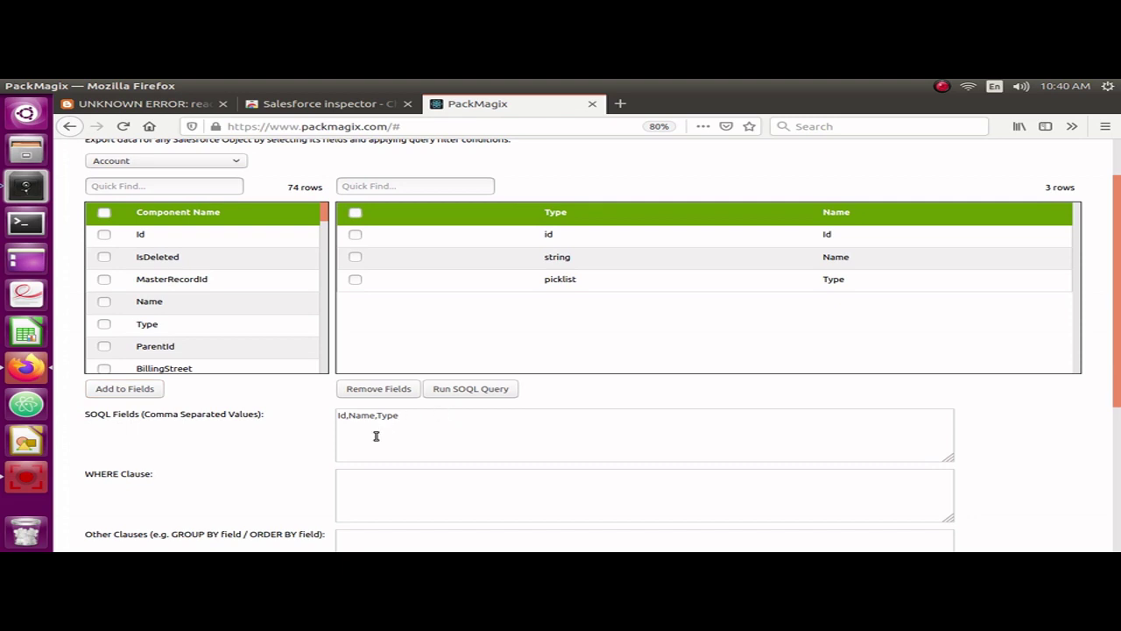
{"action": "scroll", "coordinate": [377, 438], "scroll_direction": "down", "scroll_amount": 1}
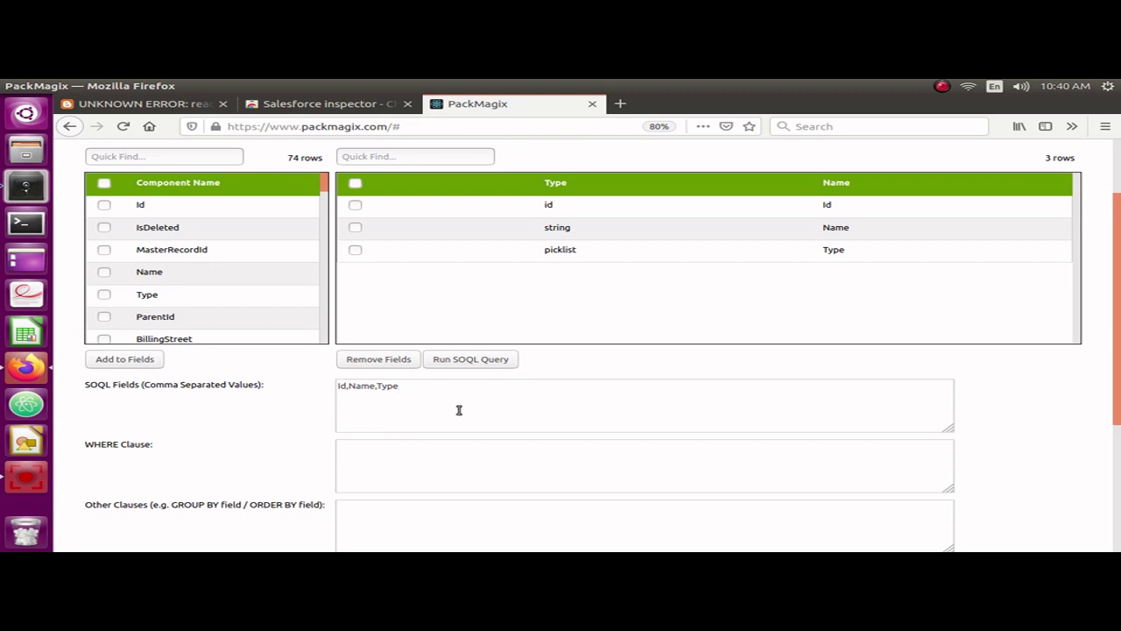
{"action": "left_click", "coordinate": [431, 403]}
{"action": "scroll", "coordinate": [431, 403], "scroll_direction": "down", "scroll_amount": 1}
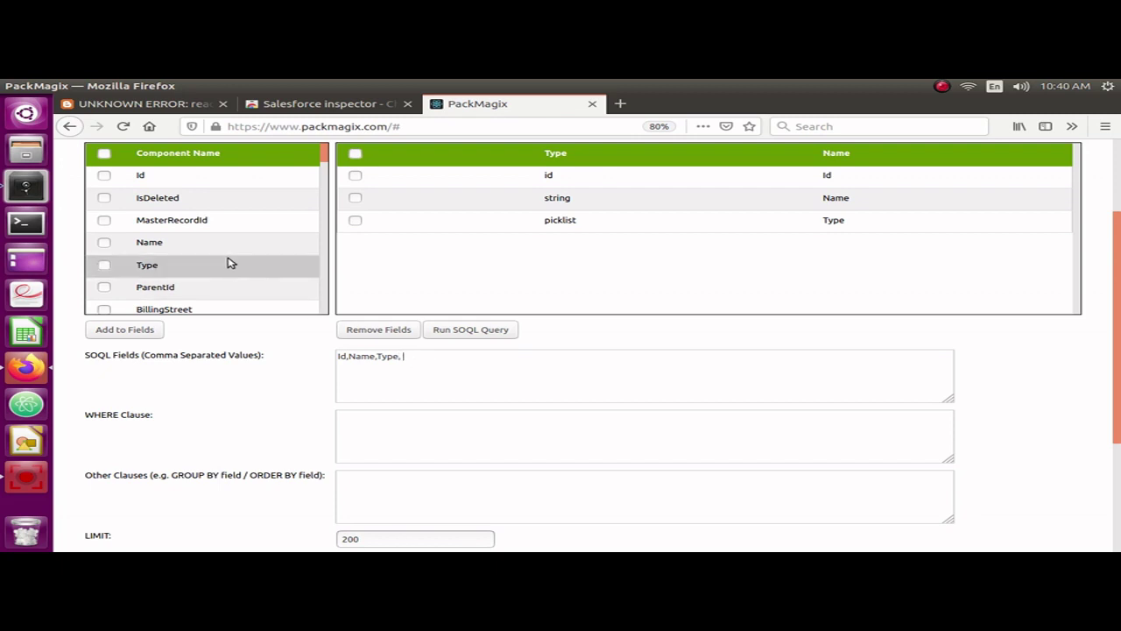
{"action": "scroll", "coordinate": [229, 263], "scroll_direction": "down", "scroll_amount": 1}
{"action": "scroll", "coordinate": [230, 263], "scroll_direction": "down", "scroll_amount": 5}
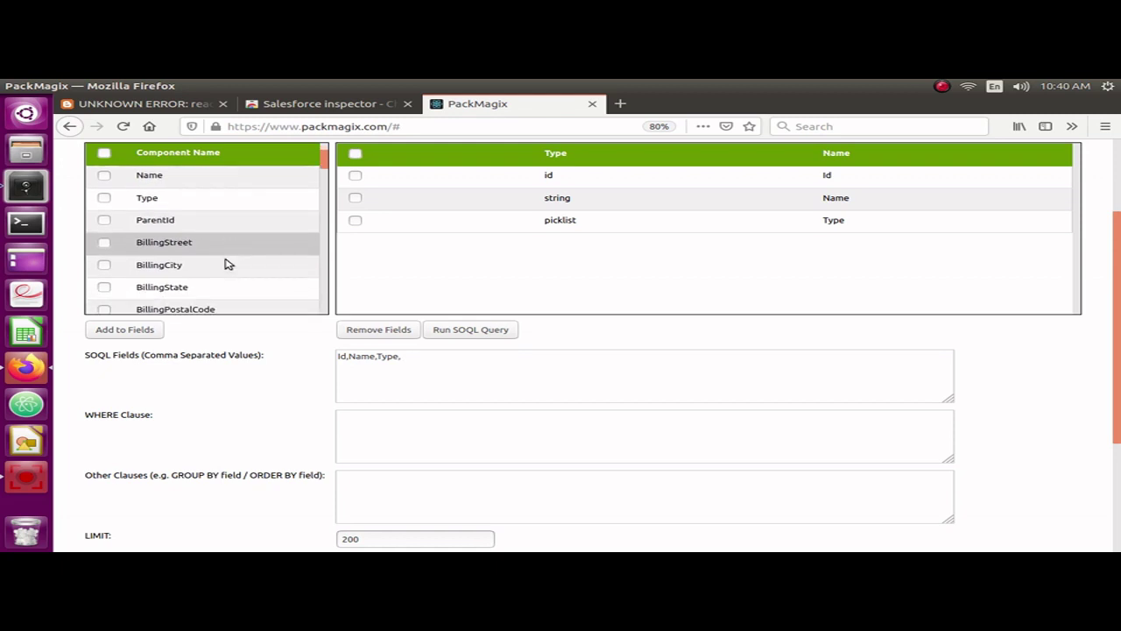
{"action": "scroll", "coordinate": [226, 263], "scroll_direction": "down", "scroll_amount": 5}
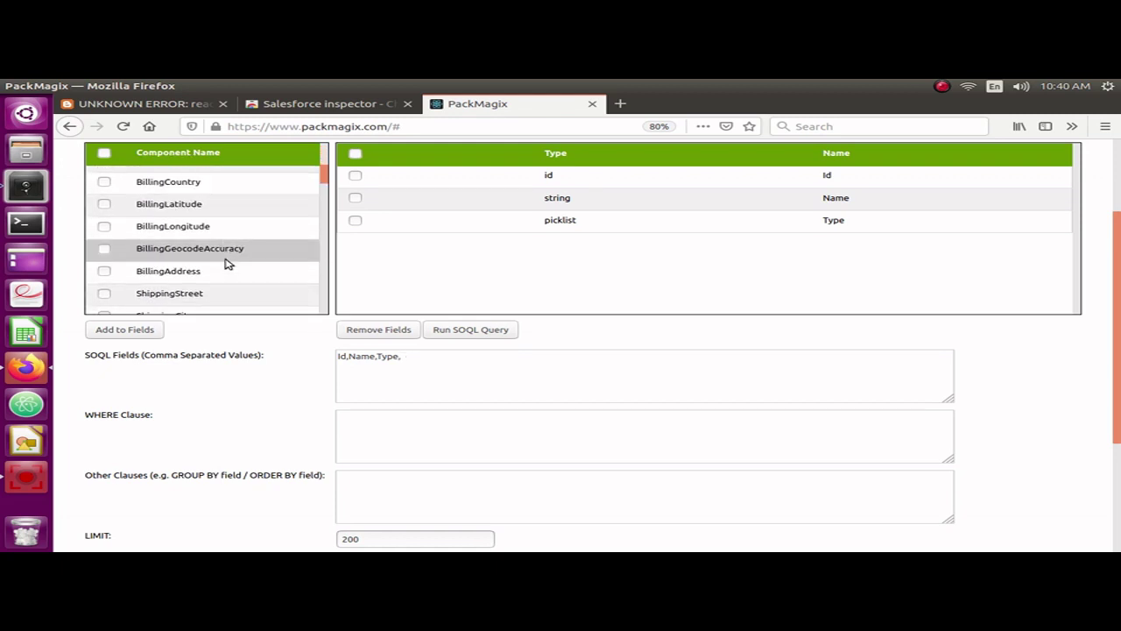
{"action": "scroll", "coordinate": [226, 262], "scroll_direction": "down", "scroll_amount": 2}
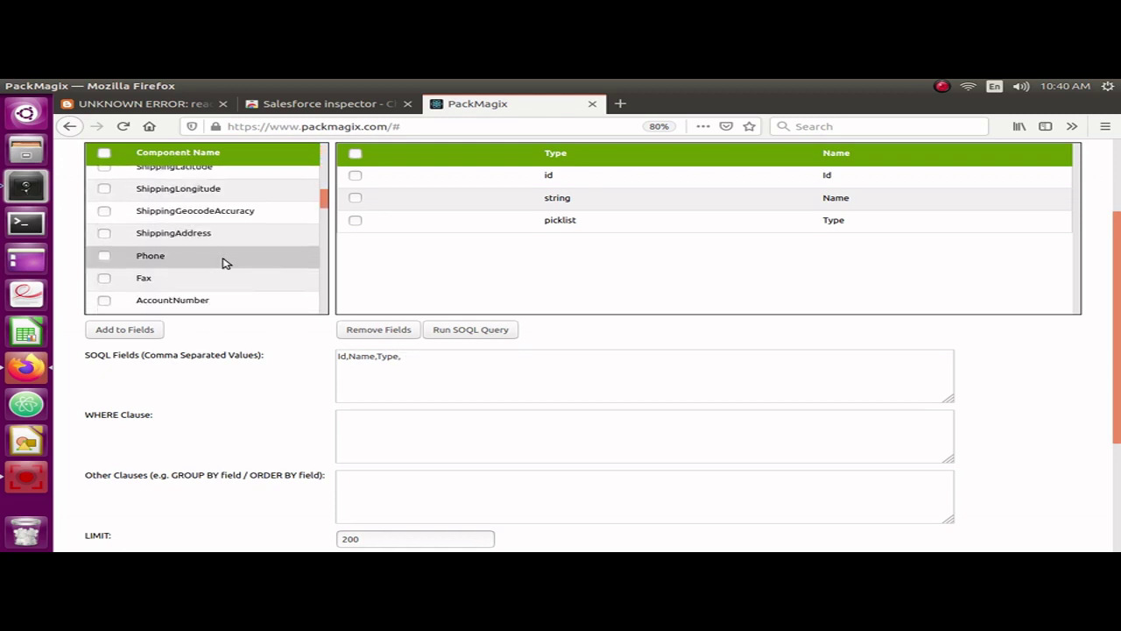
{"action": "scroll", "coordinate": [225, 263], "scroll_direction": "down", "scroll_amount": 3}
{"action": "scroll", "coordinate": [226, 263], "scroll_direction": "down", "scroll_amount": 2}
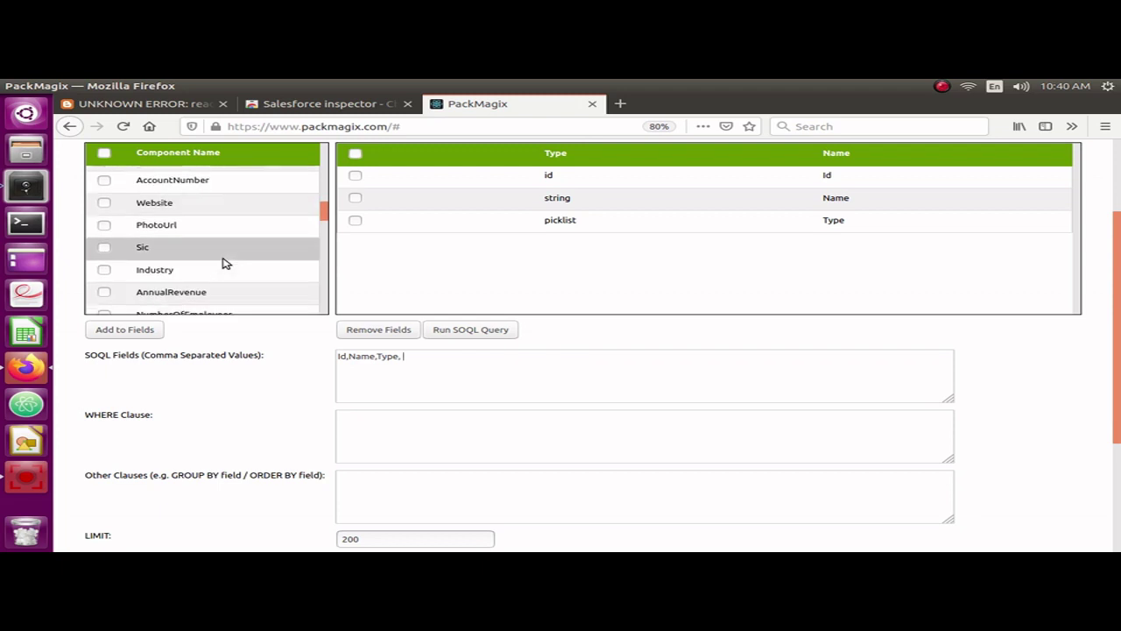
{"action": "scroll", "coordinate": [223, 262], "scroll_direction": "down", "scroll_amount": 2}
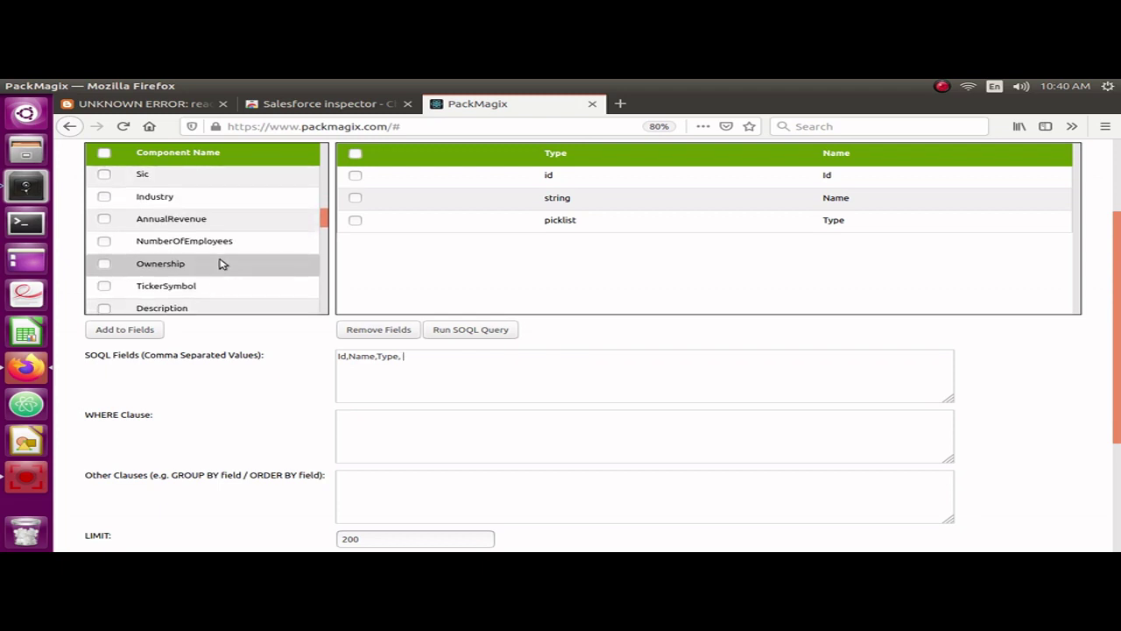
{"action": "scroll", "coordinate": [224, 264], "scroll_direction": "down", "scroll_amount": 3}
{"action": "scroll", "coordinate": [223, 264], "scroll_direction": "down", "scroll_amount": 2}
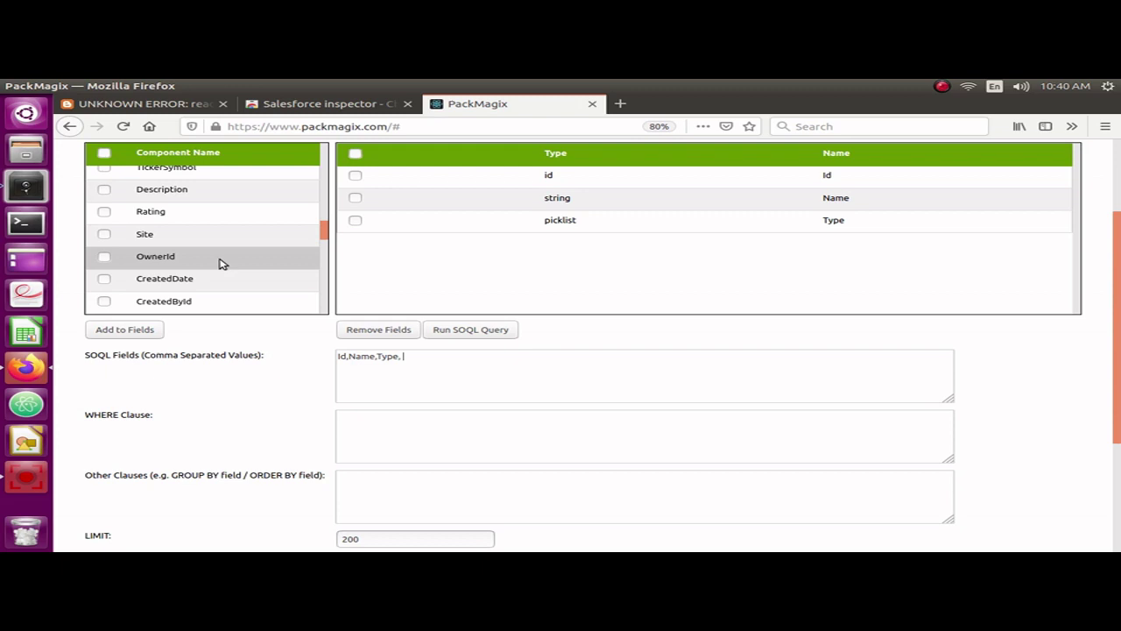
{"action": "scroll", "coordinate": [222, 263], "scroll_direction": "down", "scroll_amount": 2}
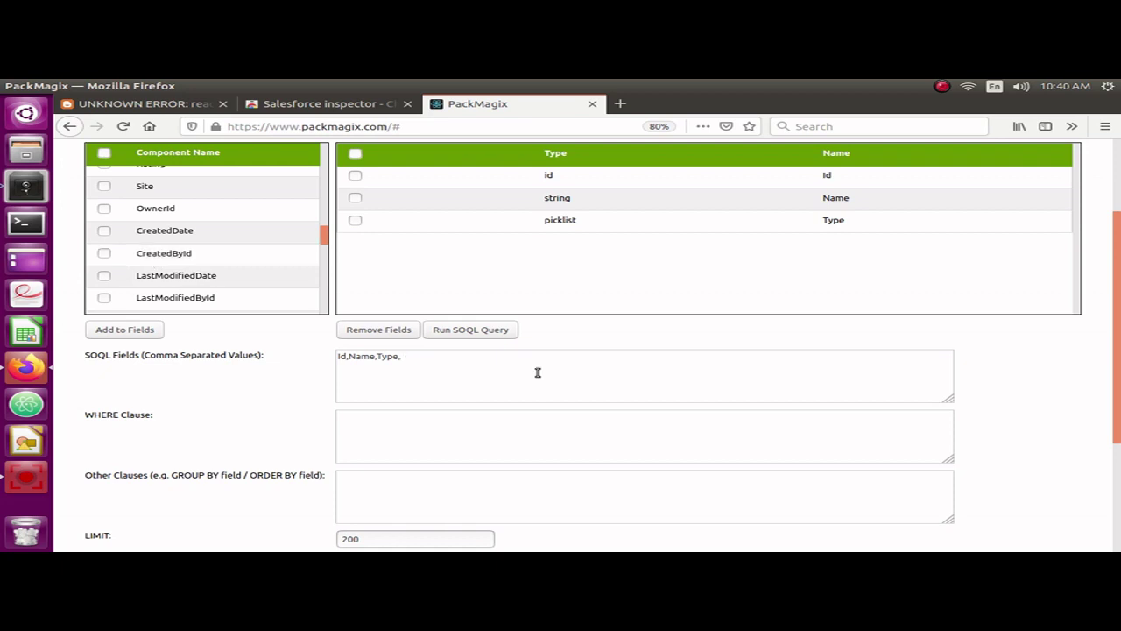
{"action": "left_click", "coordinate": [104, 255]}
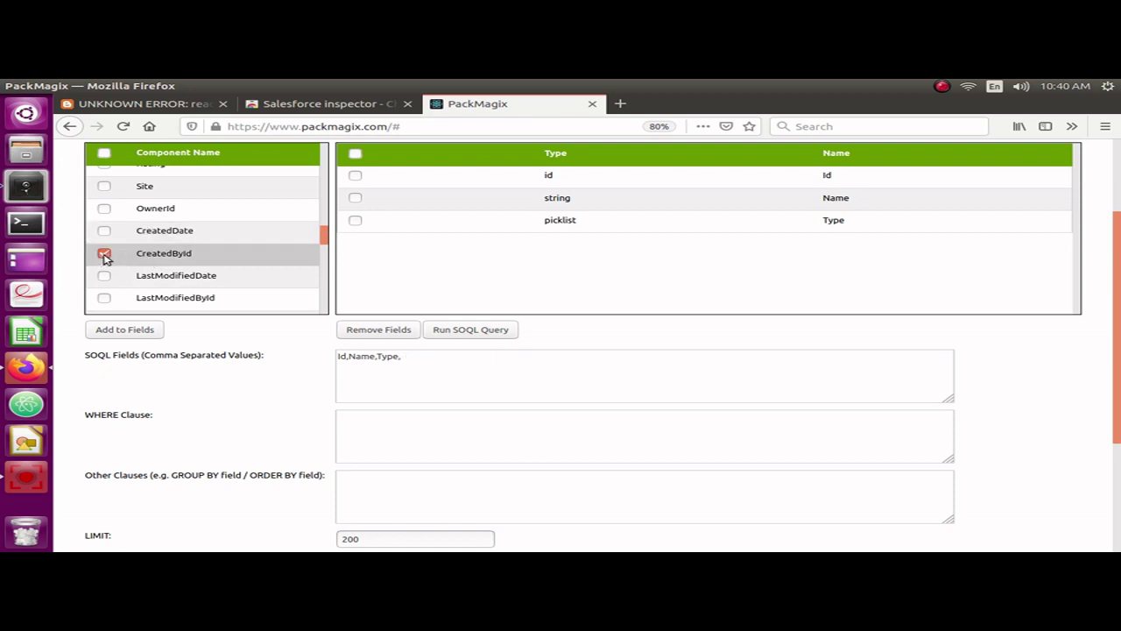
{"action": "left_click", "coordinate": [111, 331]}
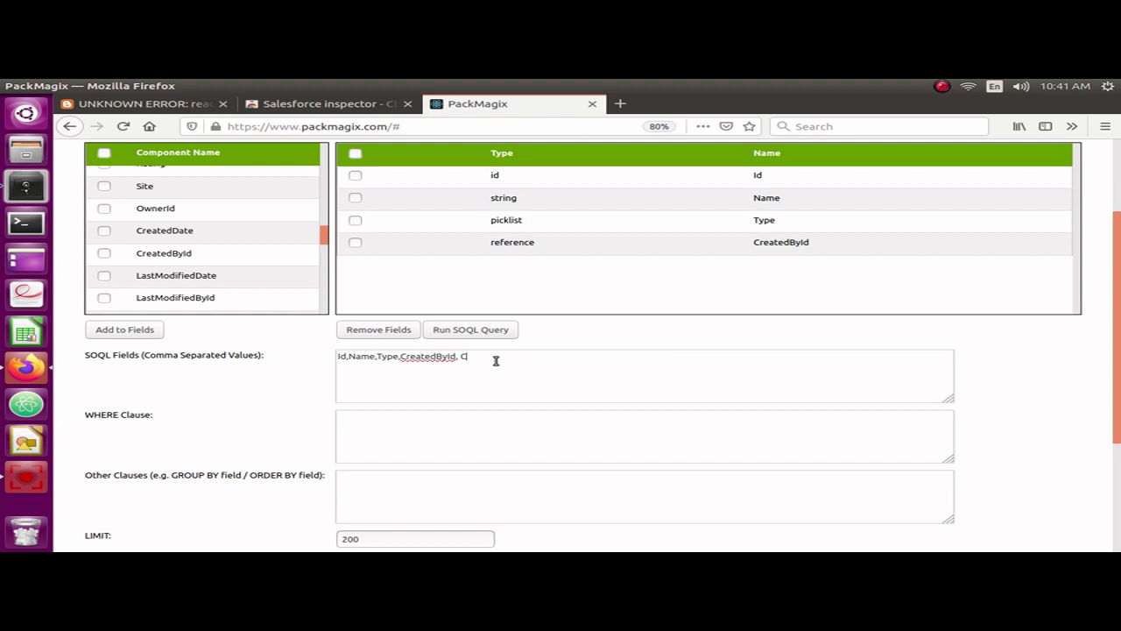
- Append CreatedBy.Name to the SOQL fields, keeping the query at LIMIT 200
{"action": "type", "text": "reatedBy.Name"}
{"action": "scroll", "coordinate": [432, 413], "scroll_direction": "down", "scroll_amount": 1}
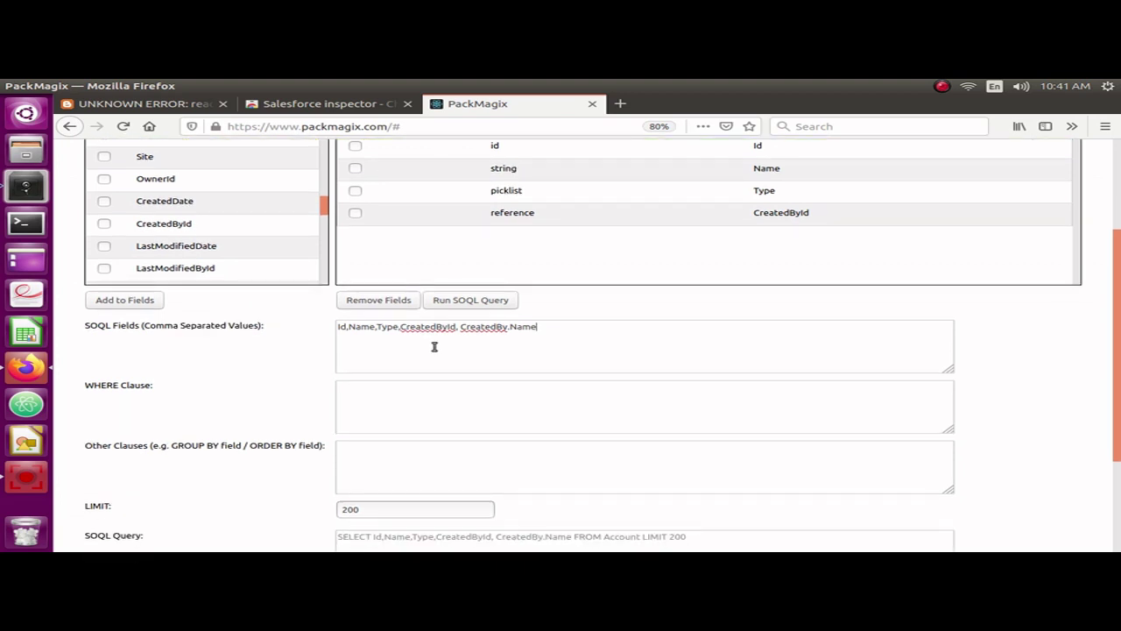
{"action": "scroll", "coordinate": [430, 350], "scroll_direction": "down", "scroll_amount": 2}
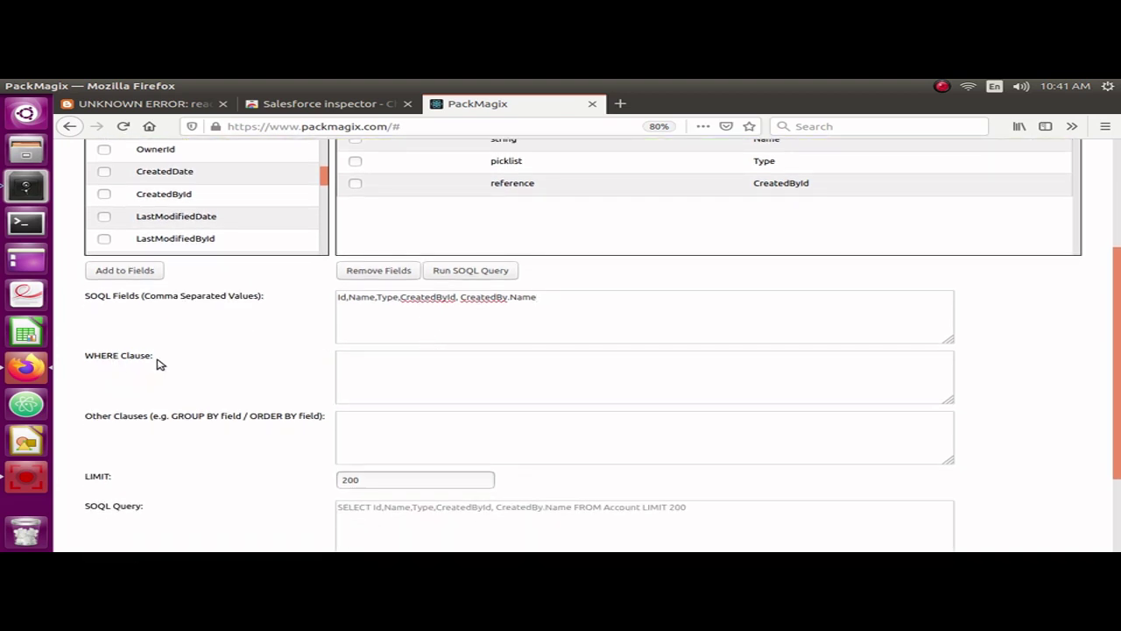
{"action": "scroll", "coordinate": [412, 380], "scroll_direction": "down", "scroll_amount": 2}
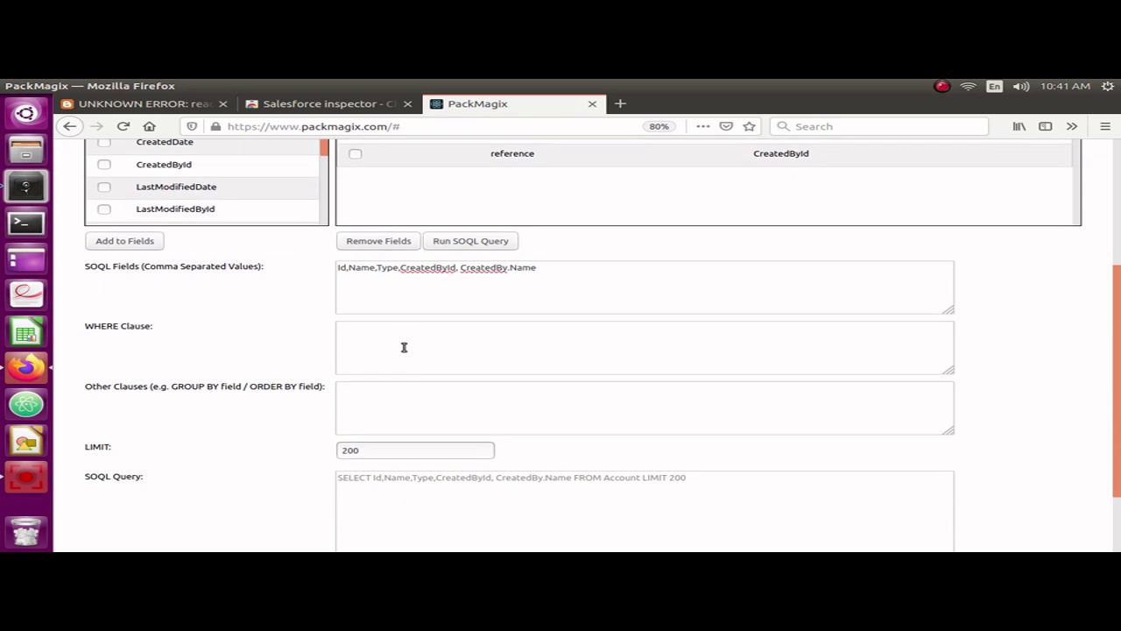
{"action": "left_click", "coordinate": [403, 336]}
{"action": "scroll", "coordinate": [403, 337], "scroll_direction": "up", "scroll_amount": 3}
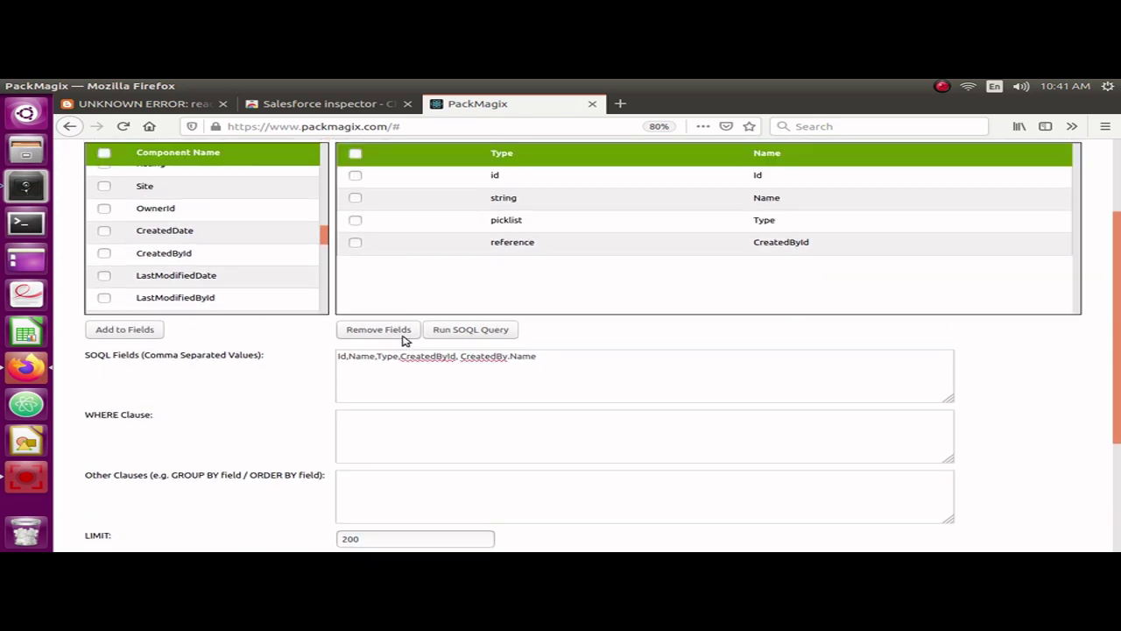
- Enter the WHERE filter Type = 'Customer' and review the generated query
{"action": "type", "text": "Type = 'Customer"}
{"action": "scroll", "coordinate": [516, 381], "scroll_direction": "down", "scroll_amount": 4}
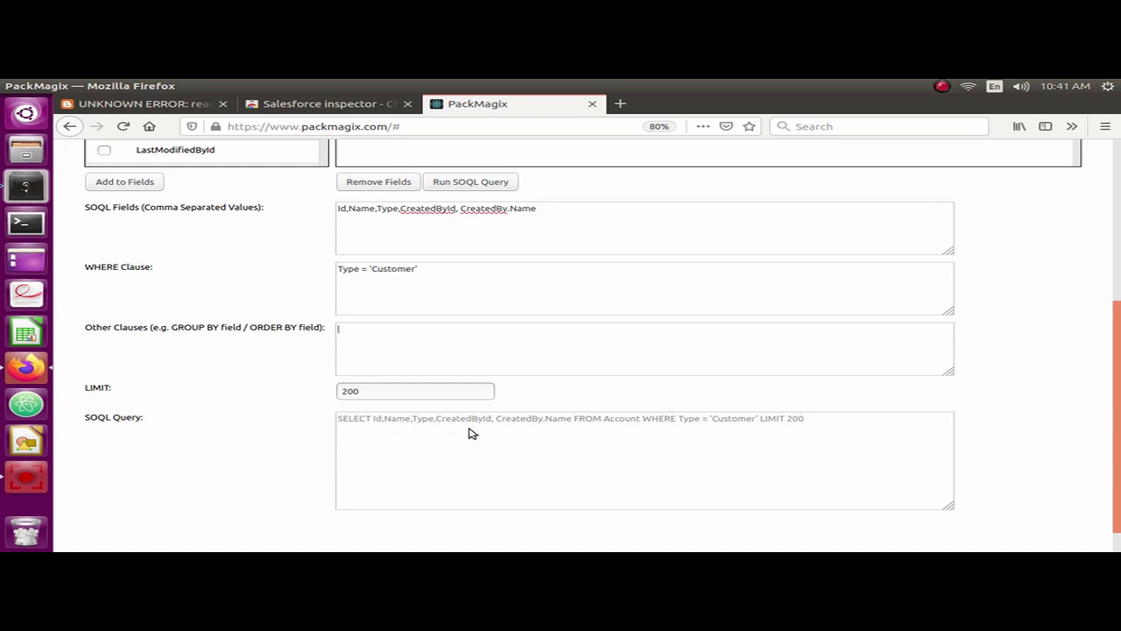
{"action": "left_click_drag", "start_coordinate": [349, 422], "coordinate": [493, 429]}
{"action": "left_click", "coordinate": [419, 443]}
- Reset the row limit to 200 and check the filter in the SOQL query preview
{"action": "key", "text": "BackSpace"}
{"action": "key", "text": "BackSpace"}
{"action": "key", "text": "BackSpace"}
{"action": "type", "text": "200"}
{"action": "left_click", "coordinate": [394, 366]}
{"action": "scroll", "coordinate": [392, 379], "scroll_direction": "down", "scroll_amount": 1}
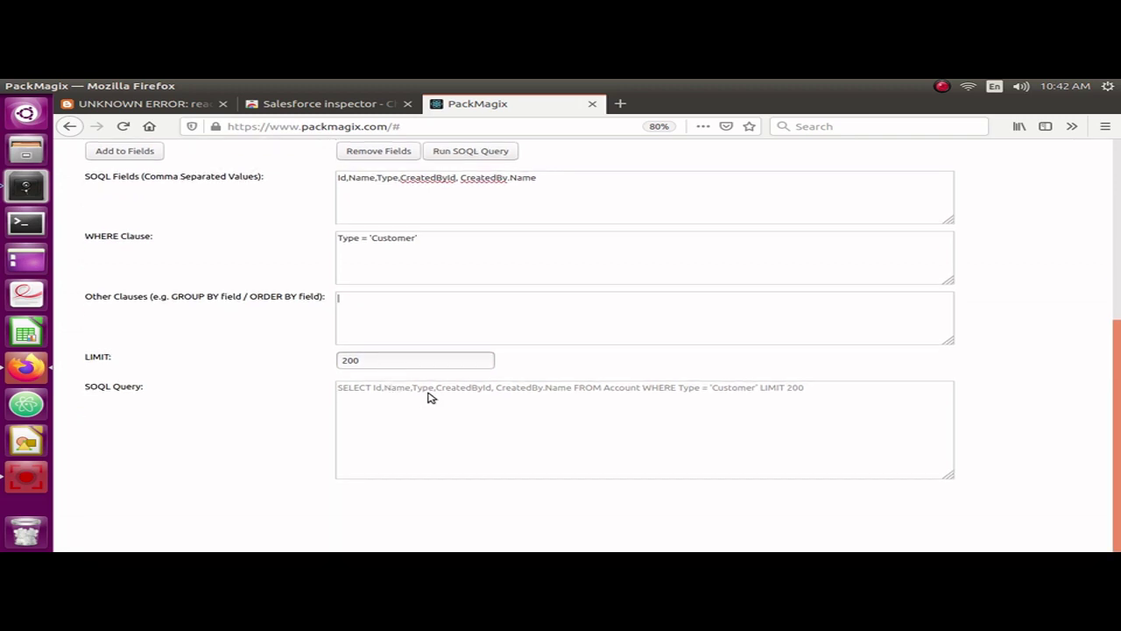
{"action": "left_click_drag", "start_coordinate": [428, 395], "coordinate": [806, 406]}
{"action": "left_click", "coordinate": [655, 448]}
{"action": "scroll", "coordinate": [526, 442], "scroll_direction": "up", "scroll_amount": 5}
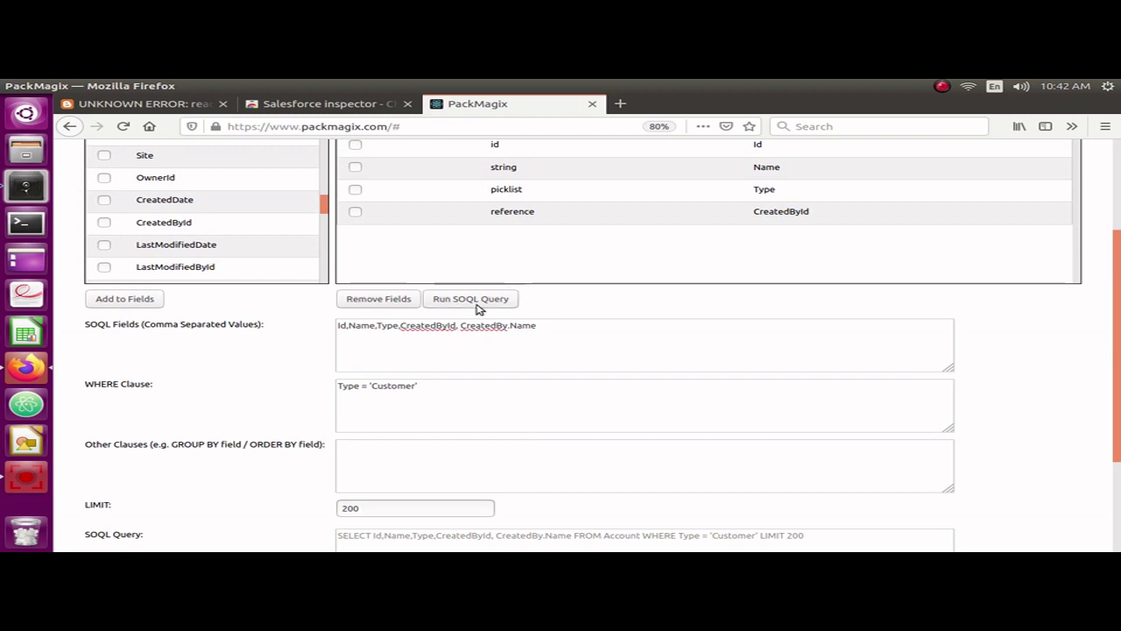
- Run the Type = 'Customer' query, which returns 0 rows
{"action": "left_click", "coordinate": [480, 300]}
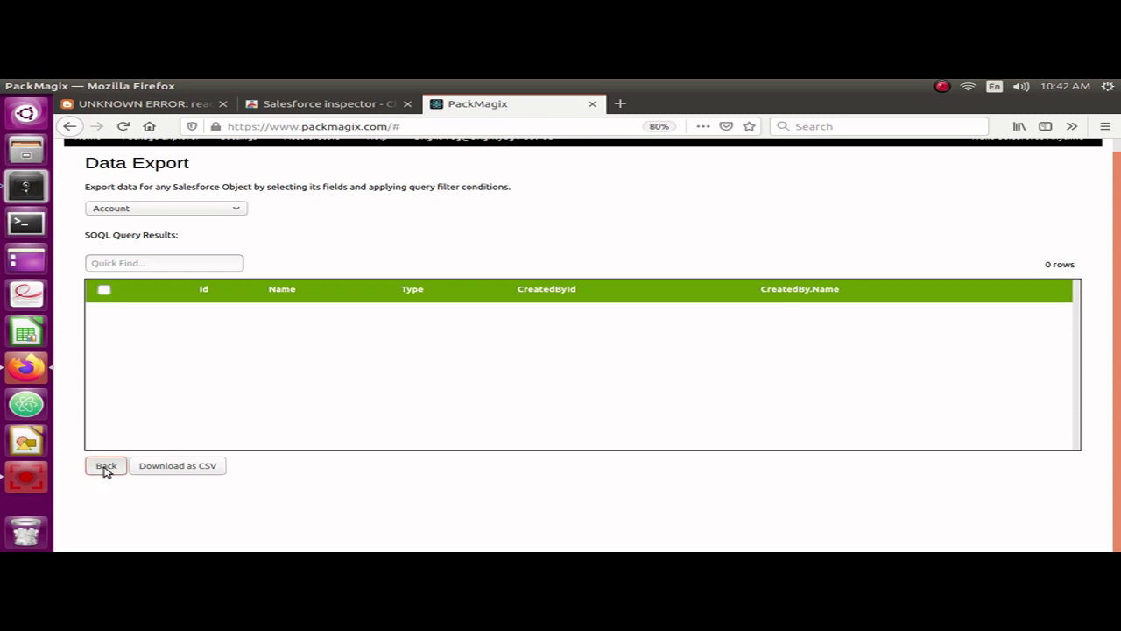
- Return to the query builder and clear the Type = 'Customer' WHERE clause
{"action": "left_click", "coordinate": [105, 467]}
{"action": "scroll", "coordinate": [428, 458], "scroll_direction": "down", "scroll_amount": 3}
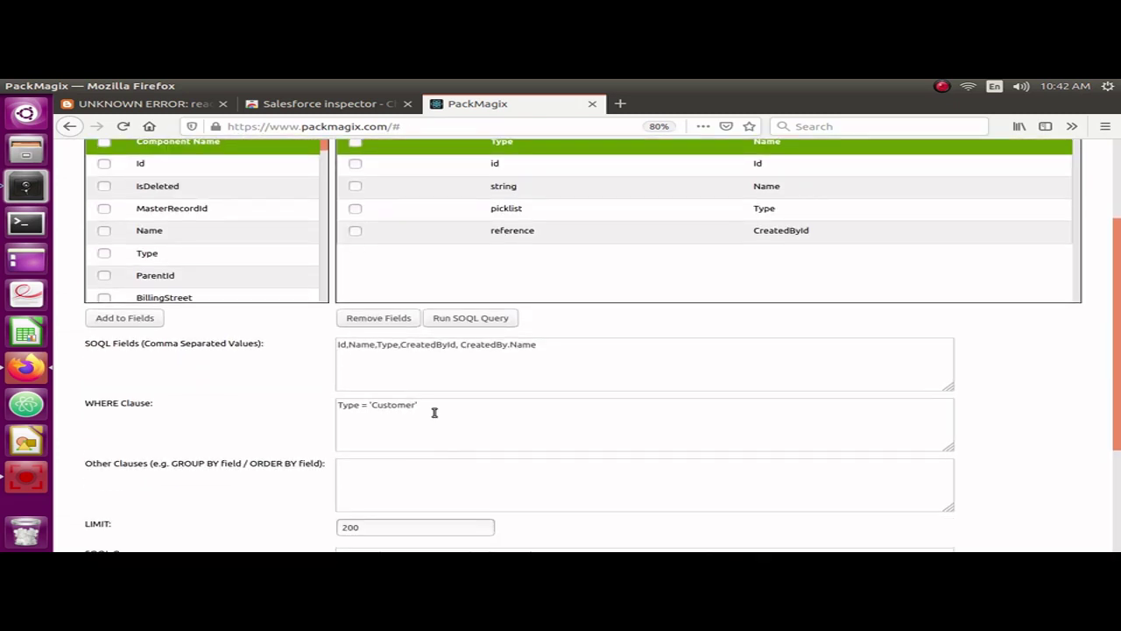
{"action": "left_click_drag", "start_coordinate": [432, 412], "coordinate": [315, 408]}
{"action": "left_click", "coordinate": [326, 415]}
{"action": "double_click", "coordinate": [378, 404]}
{"action": "key", "text": "BackSpace"}
{"action": "key", "text": "ctrl+a"}
{"action": "key", "text": "BackSpace"}
- Run the unfiltered query and copy the 'Customer - Direct' Type value from the results
{"action": "left_click", "coordinate": [487, 320]}
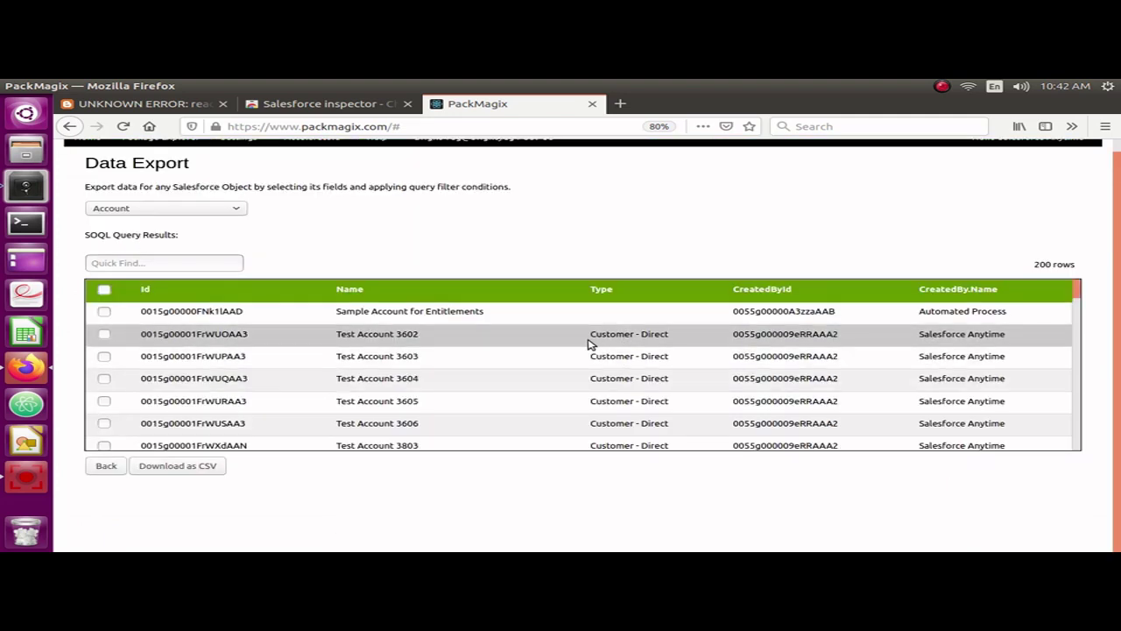
{"action": "left_click_drag", "start_coordinate": [589, 334], "coordinate": [671, 336]}
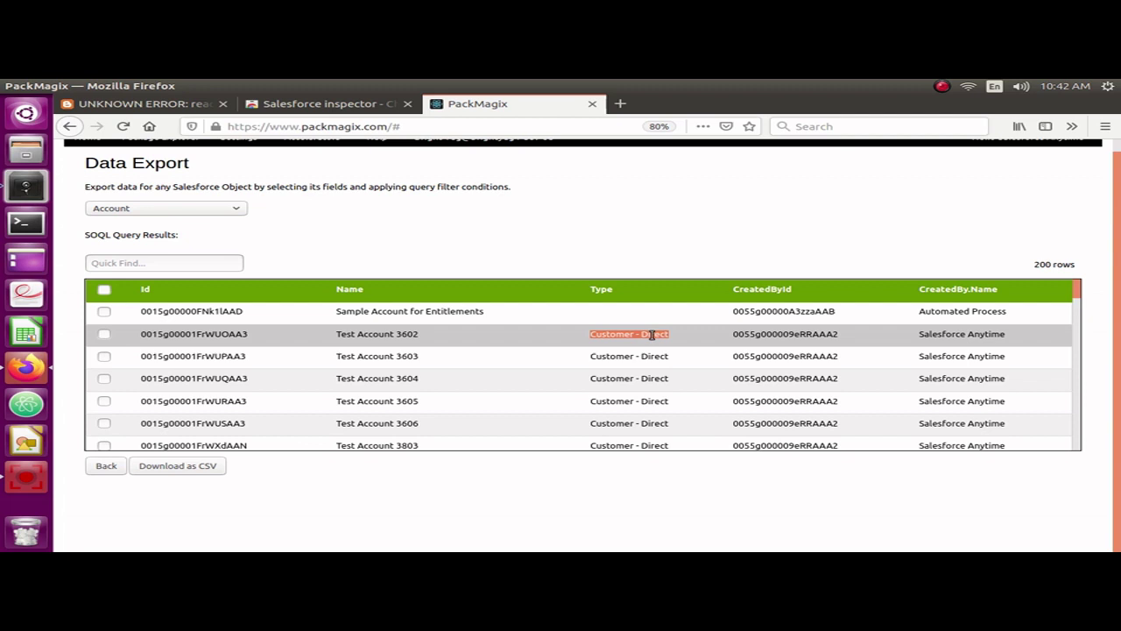
{"action": "right_click", "coordinate": [651, 335]}
{"action": "left_click", "coordinate": [673, 345]}
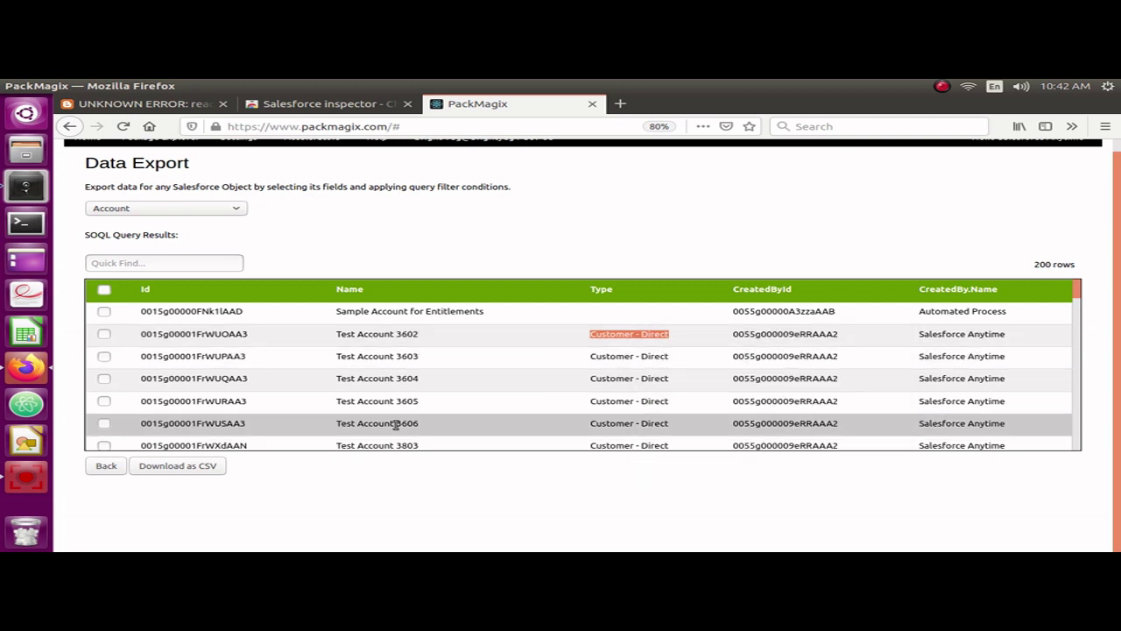
{"action": "left_click", "coordinate": [105, 466]}
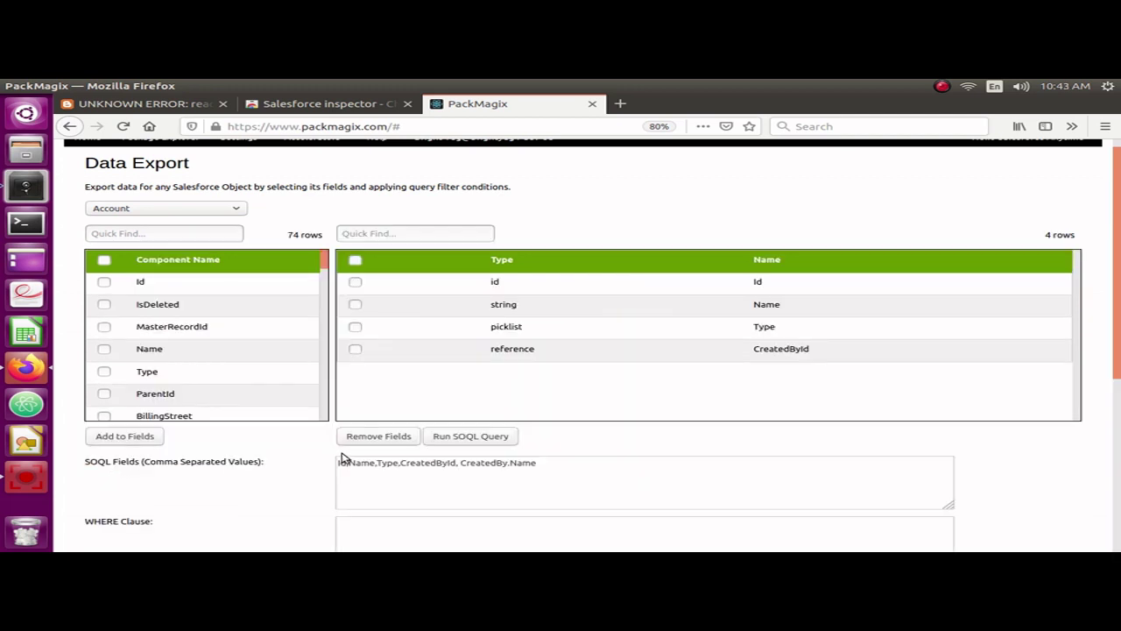
- Paste 'Customer - Direct' into the WHERE filter and review the generated SOQL query
{"action": "scroll", "coordinate": [408, 500], "scroll_direction": "down", "scroll_amount": 2}
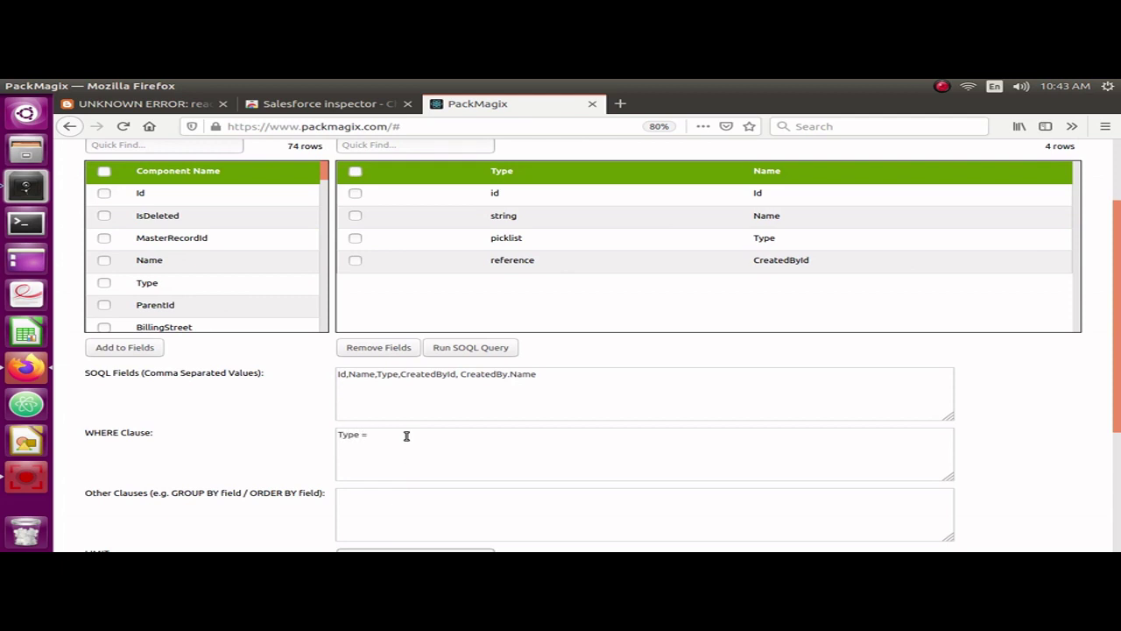
{"action": "key", "text": "ctrl+v"}
{"action": "scroll", "coordinate": [445, 430], "scroll_direction": "down", "scroll_amount": 2}
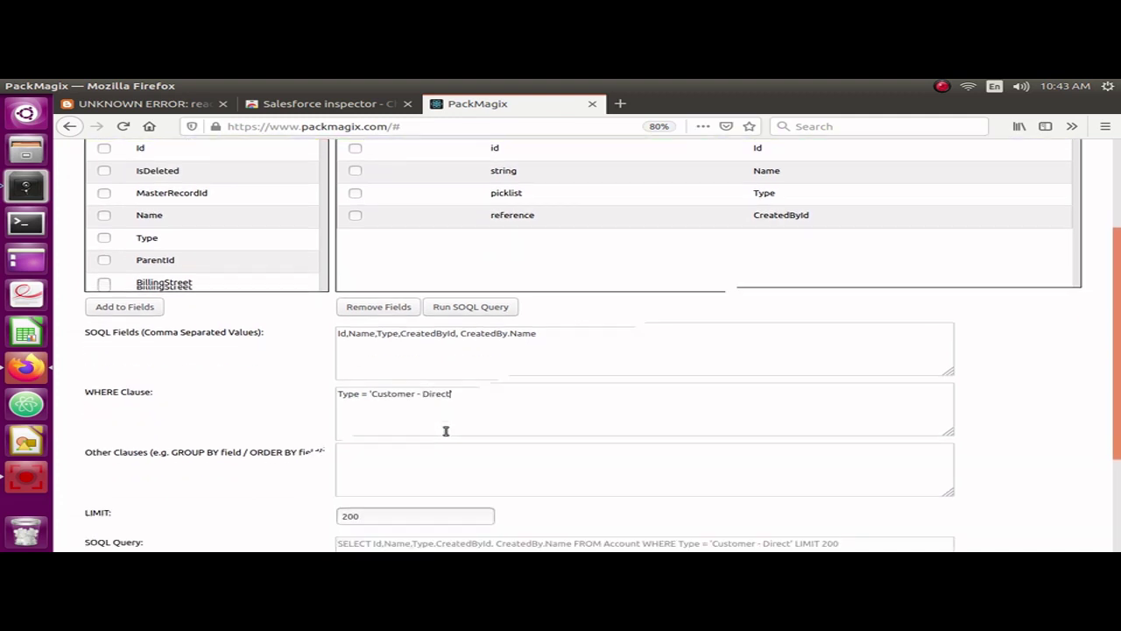
{"action": "scroll", "coordinate": [500, 360], "scroll_direction": "down", "scroll_amount": 2}
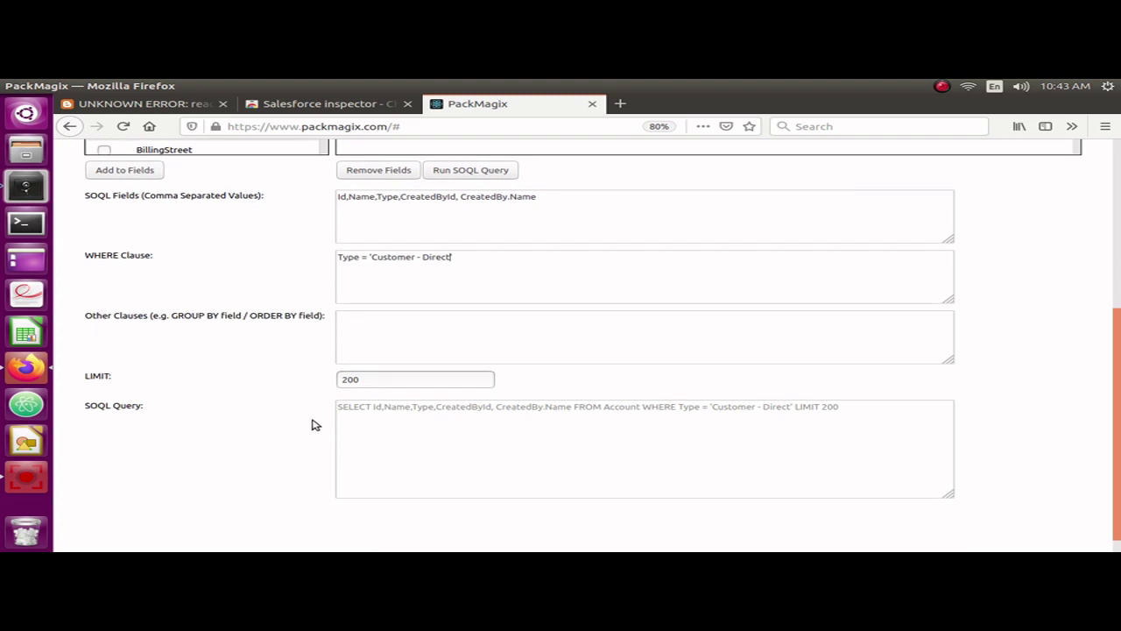
{"action": "left_click_drag", "start_coordinate": [338, 408], "coordinate": [410, 425]}
{"action": "left_click", "coordinate": [415, 426]}
{"action": "left_click_drag", "start_coordinate": [344, 415], "coordinate": [496, 415]}
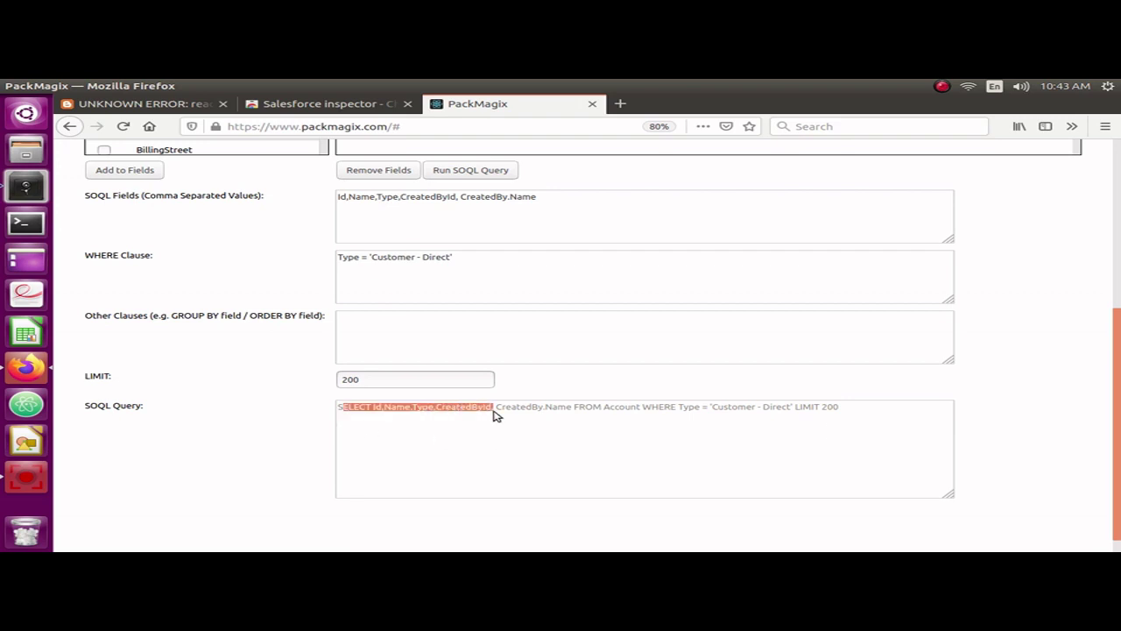
{"action": "left_click", "coordinate": [503, 428]}
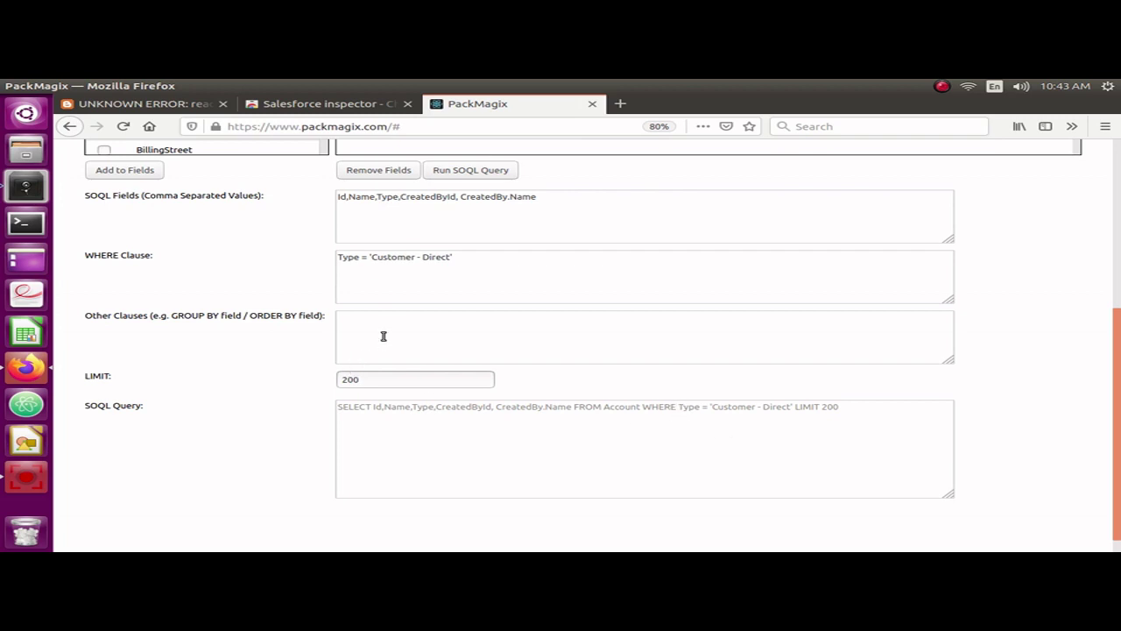
- Run the query filtered on Type = 'Customer - Direct'
{"action": "scroll", "coordinate": [382, 335], "scroll_direction": "up", "scroll_amount": 1}
{"action": "left_click", "coordinate": [558, 229]}
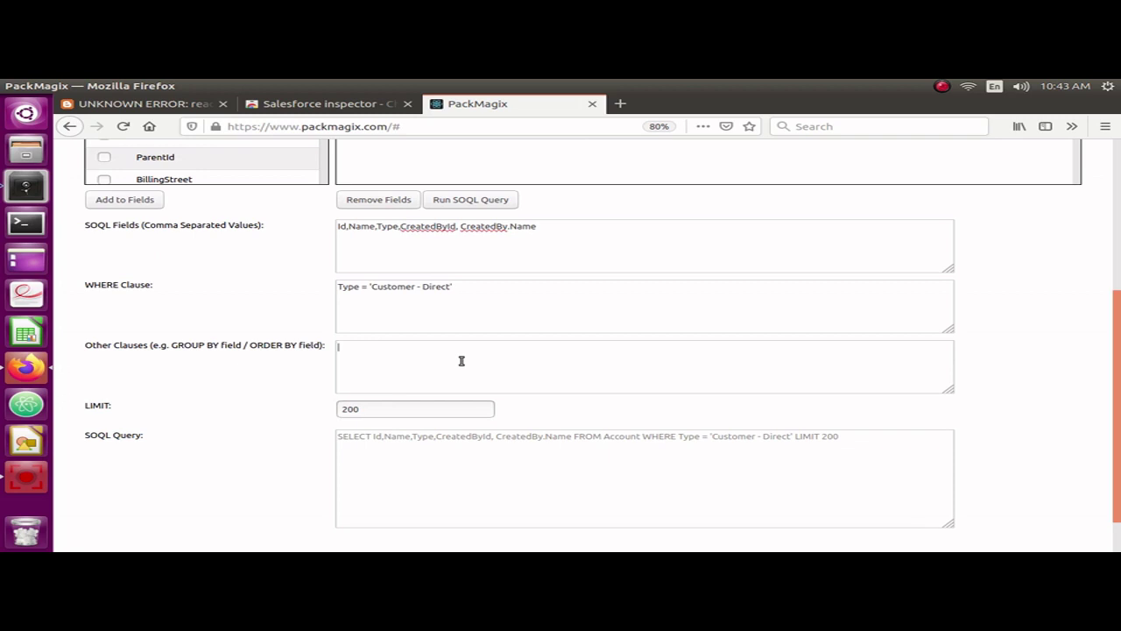
{"action": "scroll", "coordinate": [604, 480], "scroll_direction": "down", "scroll_amount": 2}
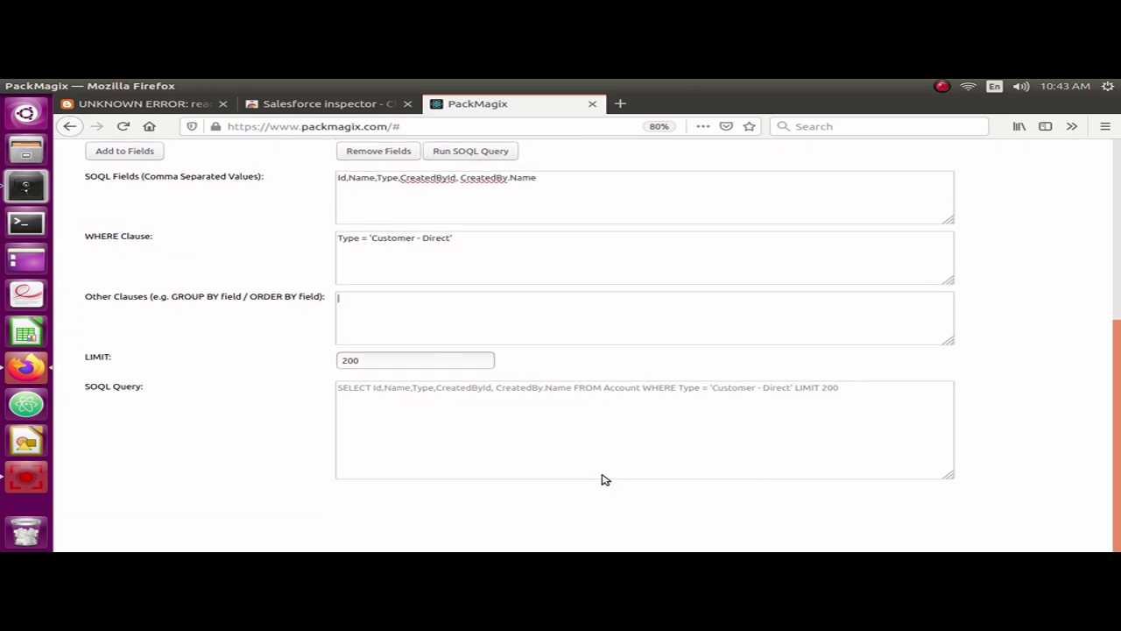
{"action": "scroll", "coordinate": [602, 479], "scroll_direction": "up", "scroll_amount": 3}
{"action": "scroll", "coordinate": [578, 456], "scroll_direction": "up", "scroll_amount": 1}
{"action": "left_click", "coordinate": [464, 269]}
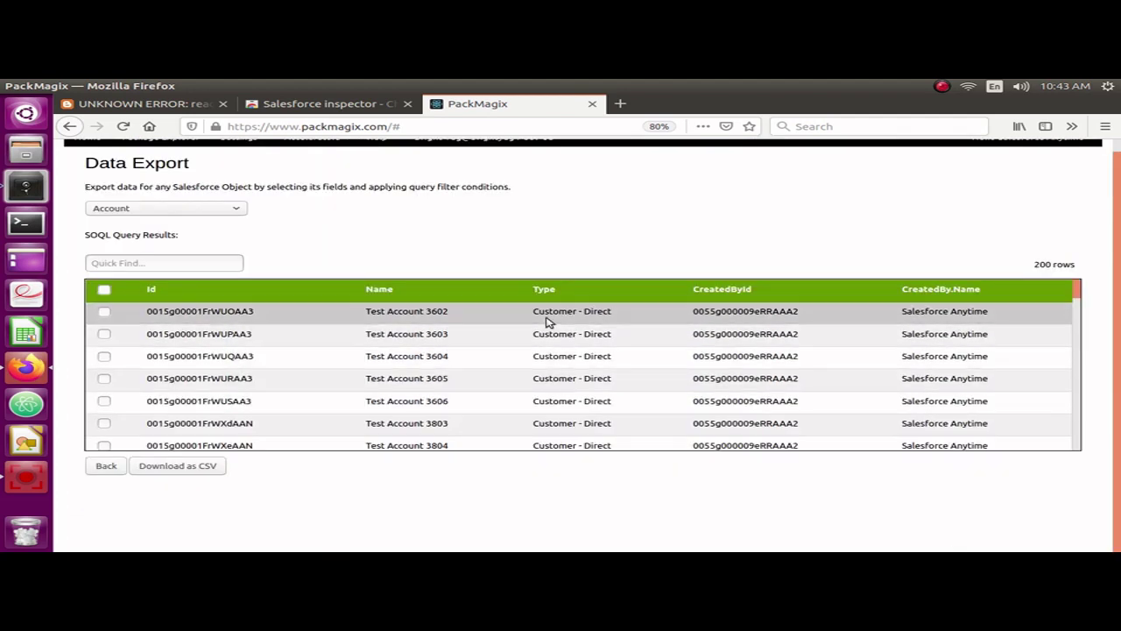
- Point out the 'Customer - Direct' Type values and the 200 rows count in the results
{"action": "left_click_drag", "start_coordinate": [532, 311], "coordinate": [616, 315]}
{"action": "left_click", "coordinate": [592, 354]}
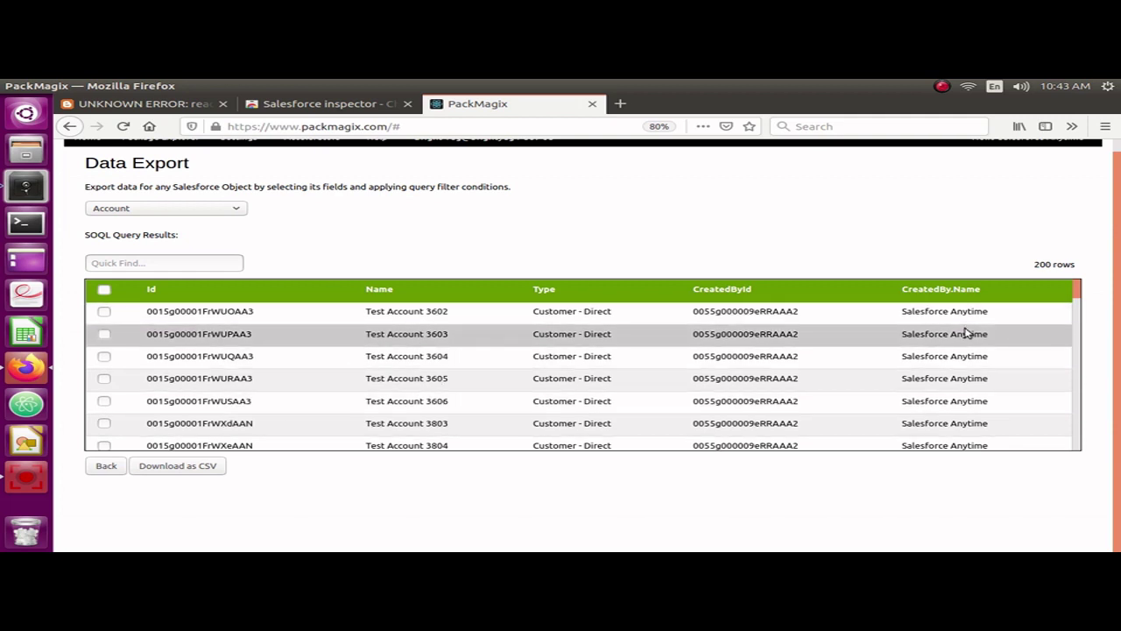
{"action": "left_click_drag", "start_coordinate": [1034, 265], "coordinate": [1081, 267]}
{"action": "left_click", "coordinate": [1000, 270]}
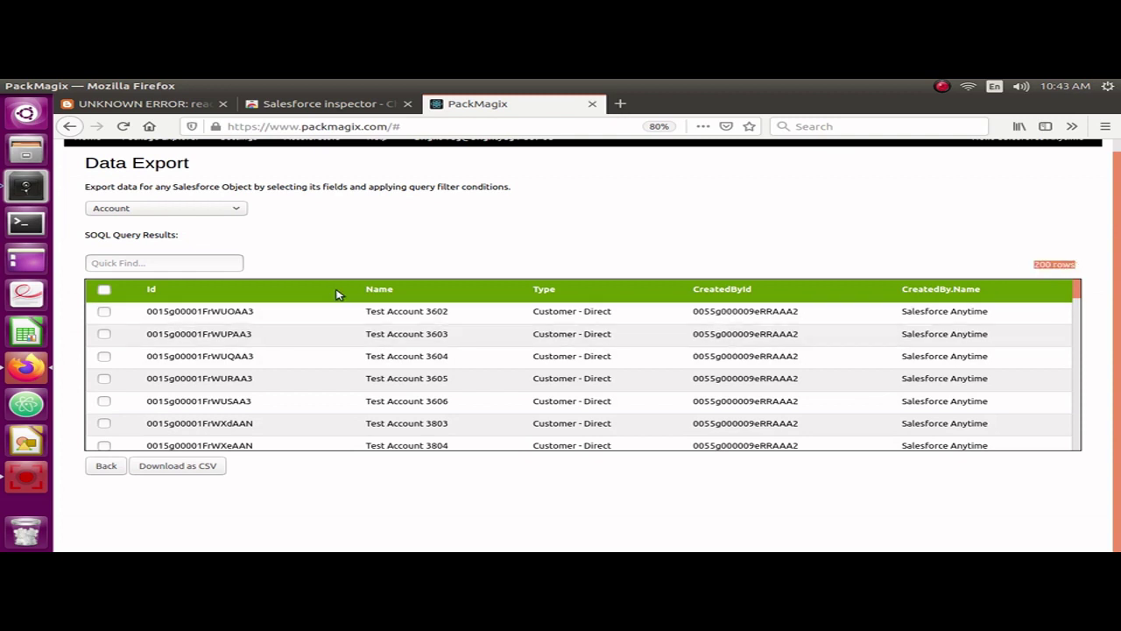
{"action": "left_click", "coordinate": [1035, 272]}
- Download the results as SOQL_Query_Results.csv and open it in LibreOffice Calc as comma-separated data
{"action": "left_click", "coordinate": [196, 474]}
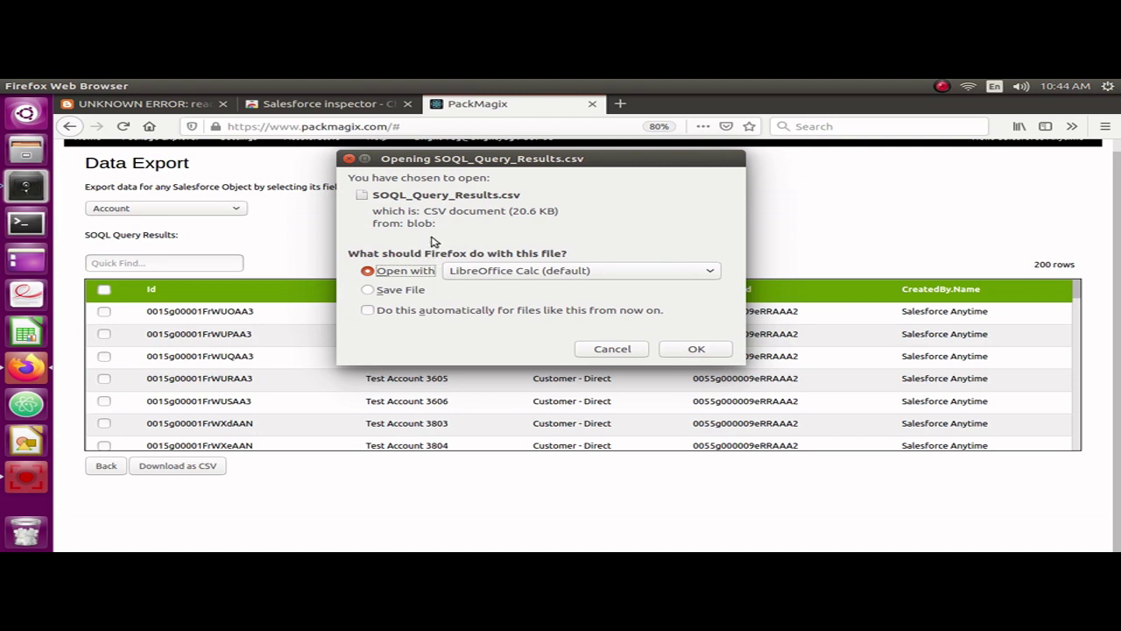
{"action": "left_click", "coordinate": [692, 349]}
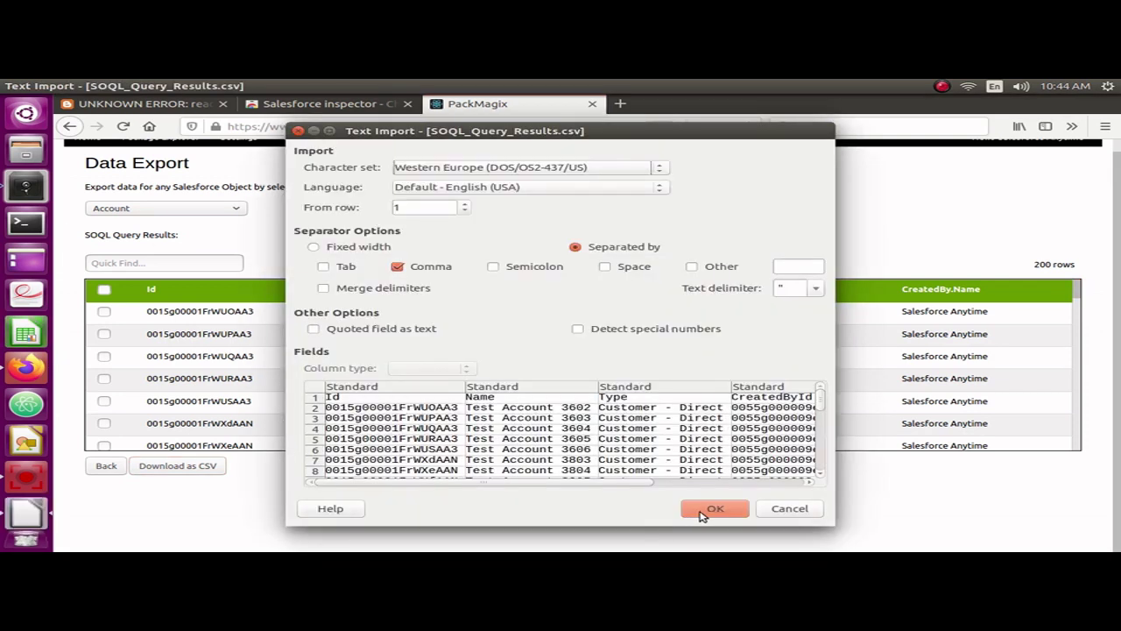
{"action": "left_click", "coordinate": [712, 513]}
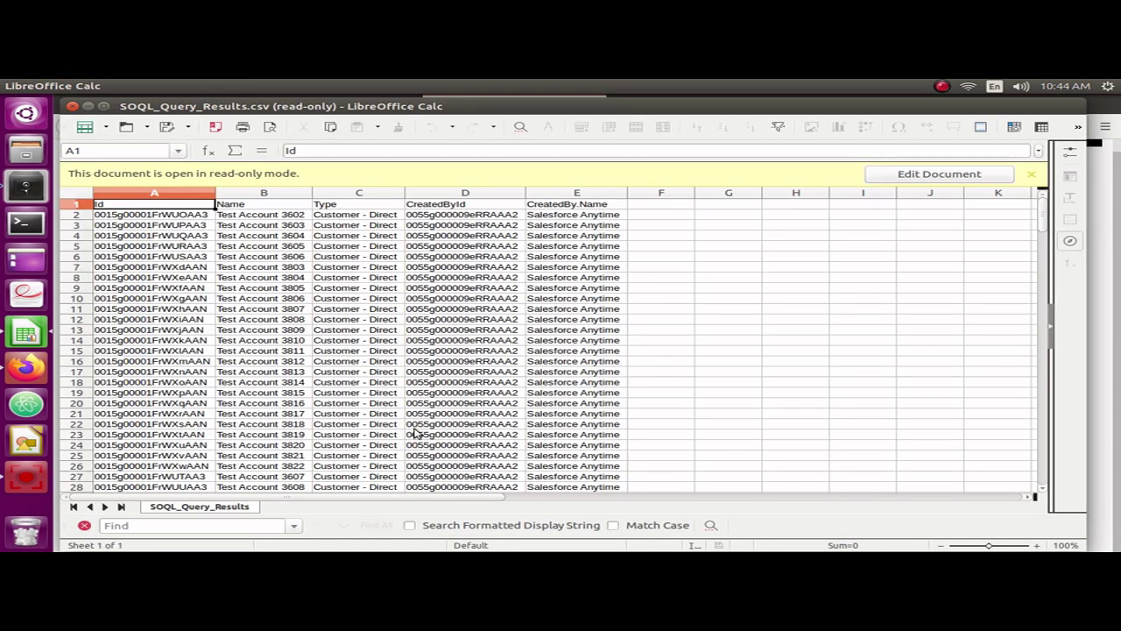
- Review the Id, Name and Type column headings of the imported Customer - Direct account rows
{"action": "left_click", "coordinate": [307, 207]}
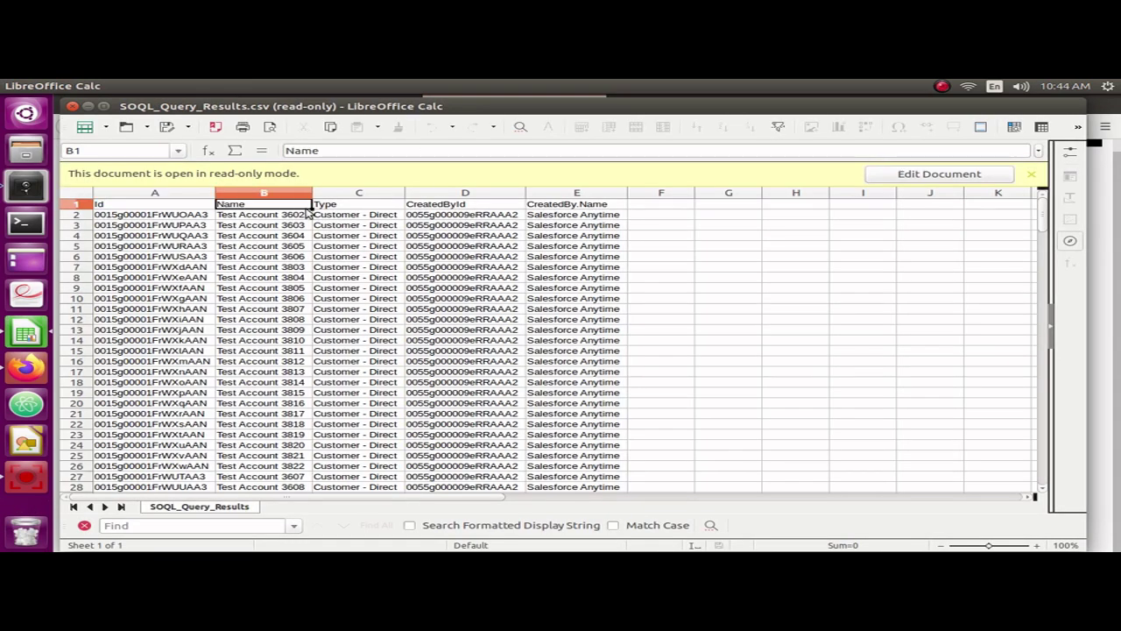
{"action": "left_click", "coordinate": [345, 208]}
{"action": "scroll", "coordinate": [357, 253], "scroll_direction": "down", "scroll_amount": 3}
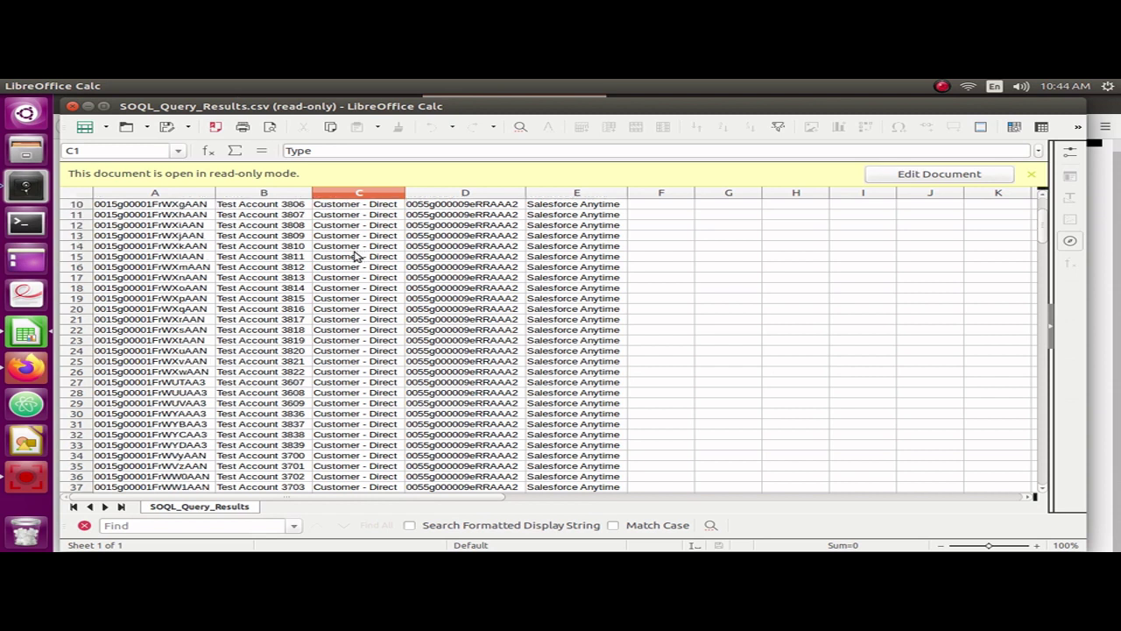
{"action": "scroll", "coordinate": [357, 253], "scroll_direction": "up", "scroll_amount": 3}
{"action": "left_click", "coordinate": [175, 208]}
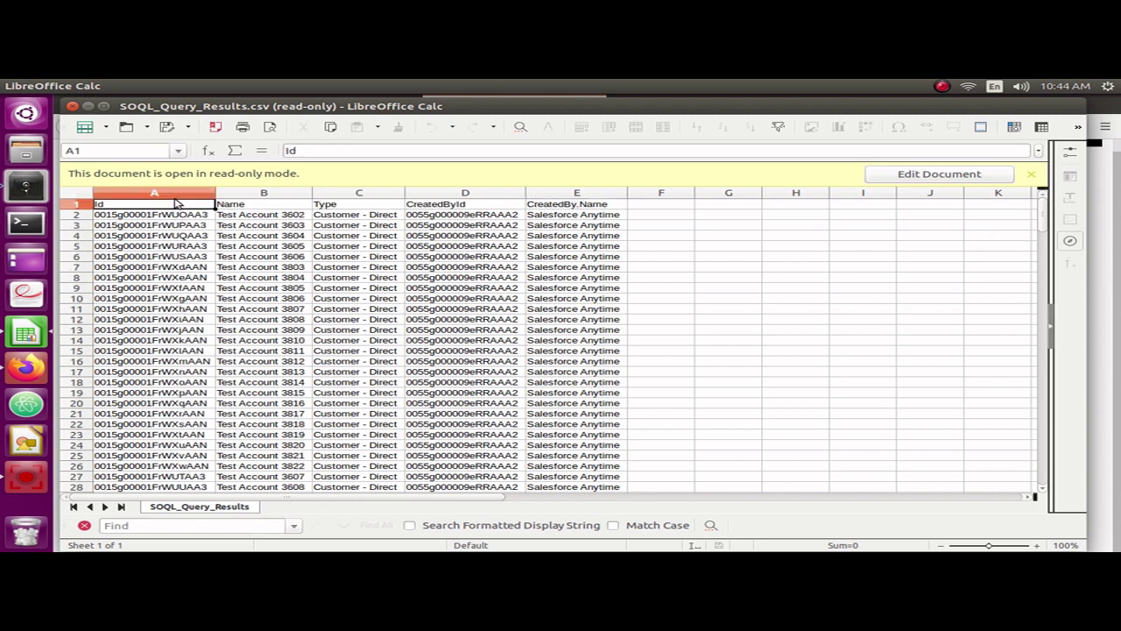
{"action": "left_click", "coordinate": [262, 208]}
{"action": "left_click", "coordinate": [332, 206]}
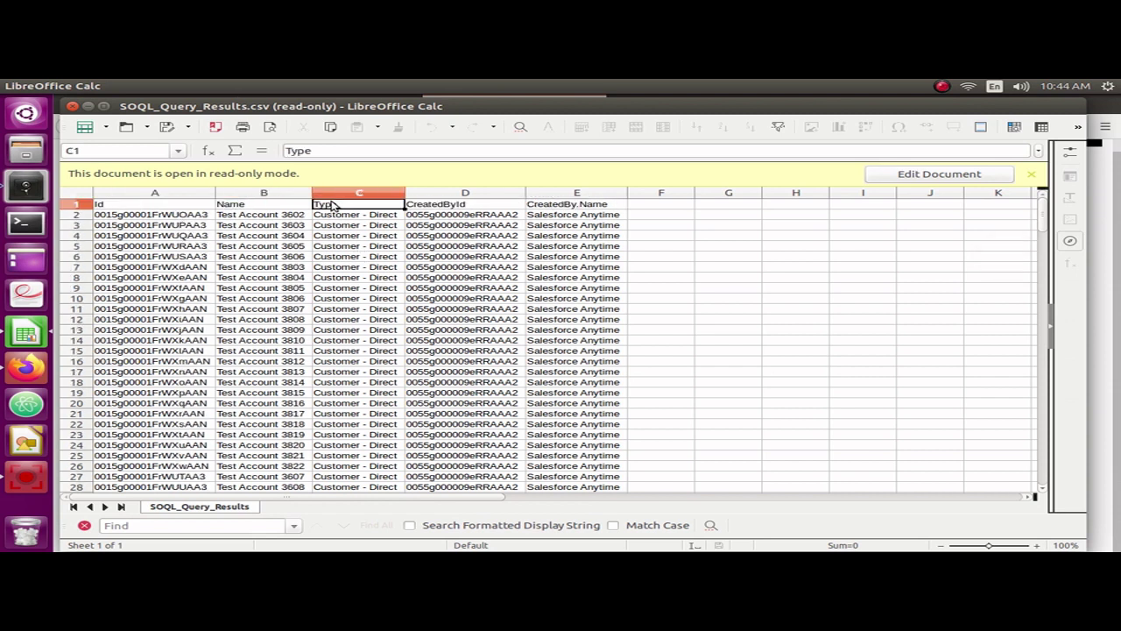
{"action": "left_click", "coordinate": [279, 209]}
{"action": "left_click", "coordinate": [179, 207]}
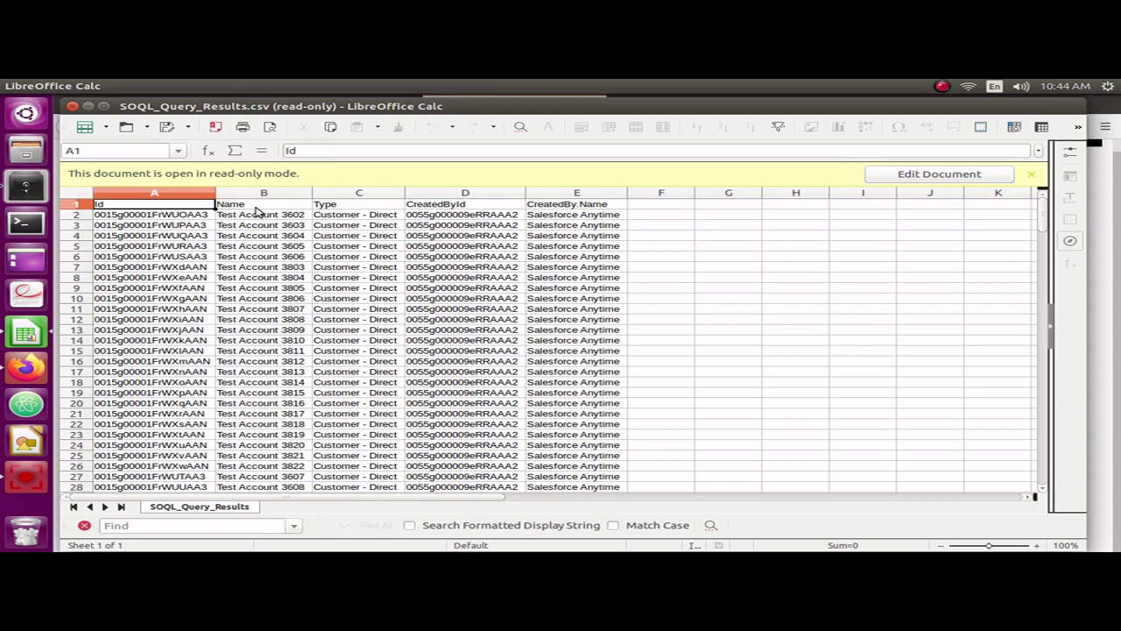
{"action": "left_click", "coordinate": [260, 213]}
{"action": "left_click", "coordinate": [348, 210]}
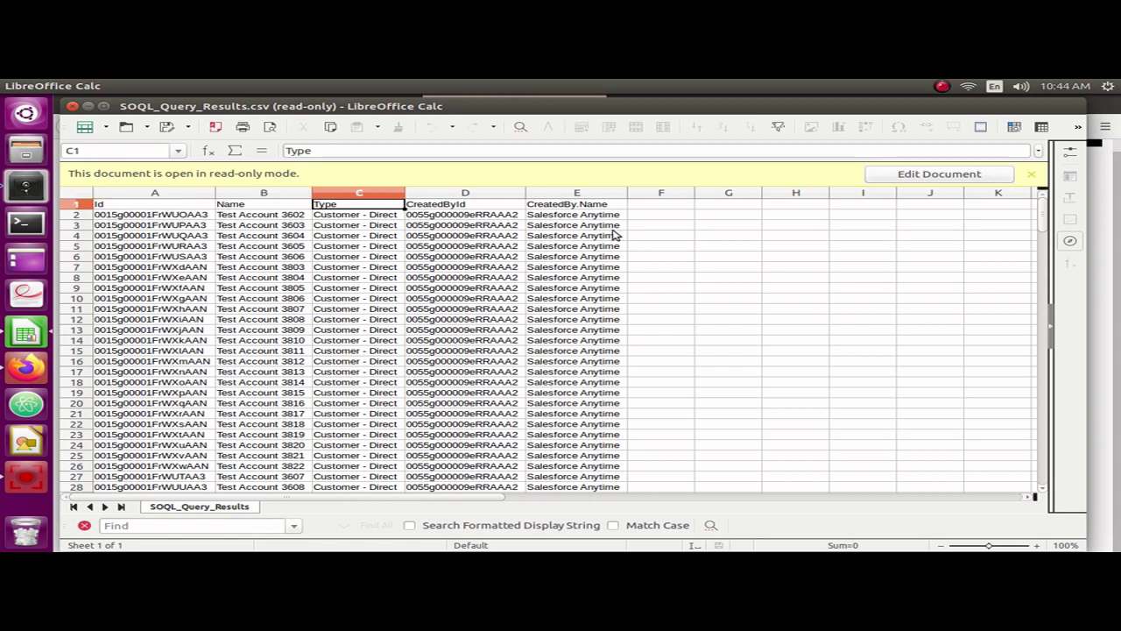